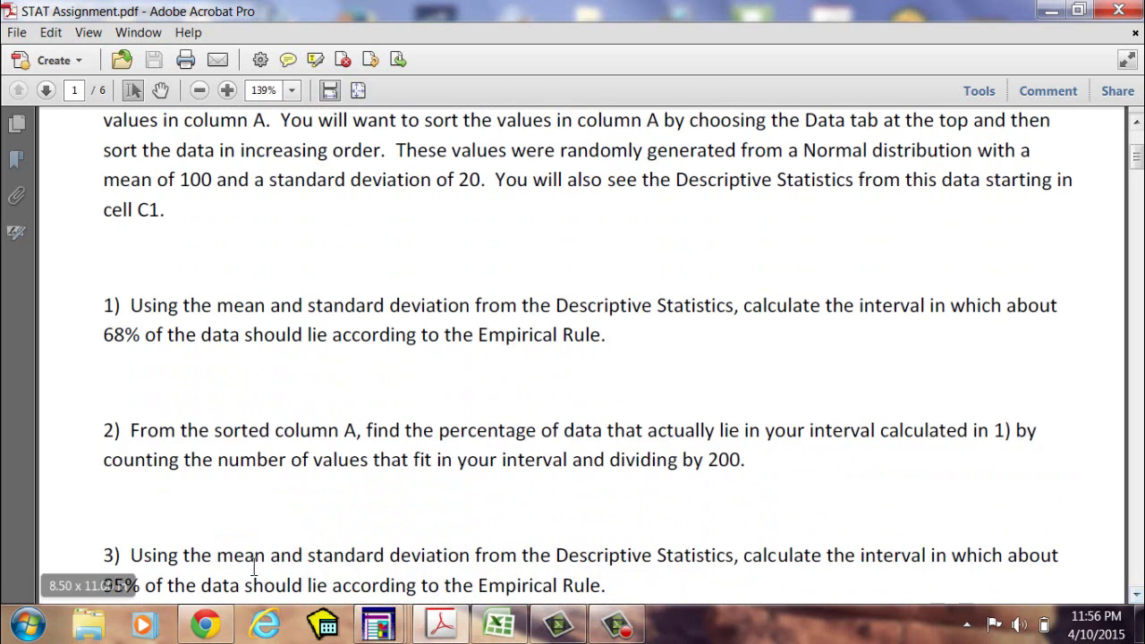
Glance at the Excel data workbook, then skim the assignment PDF up to question 8 and return to its beginning.
left_click(501, 626)
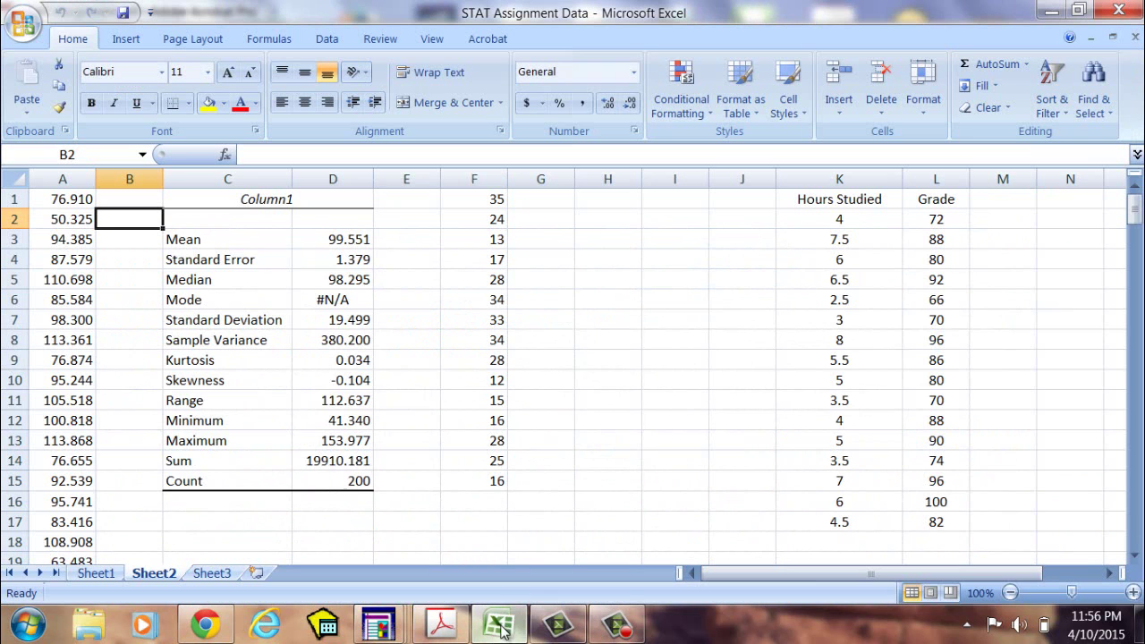
left_click(441, 624)
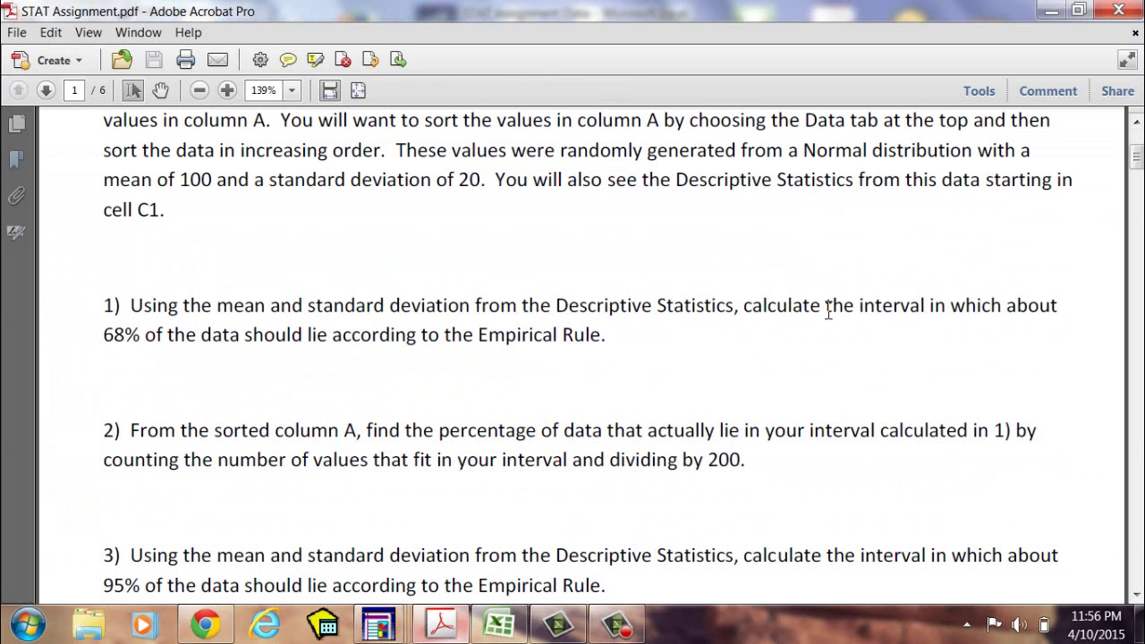
left_click(1141, 570)
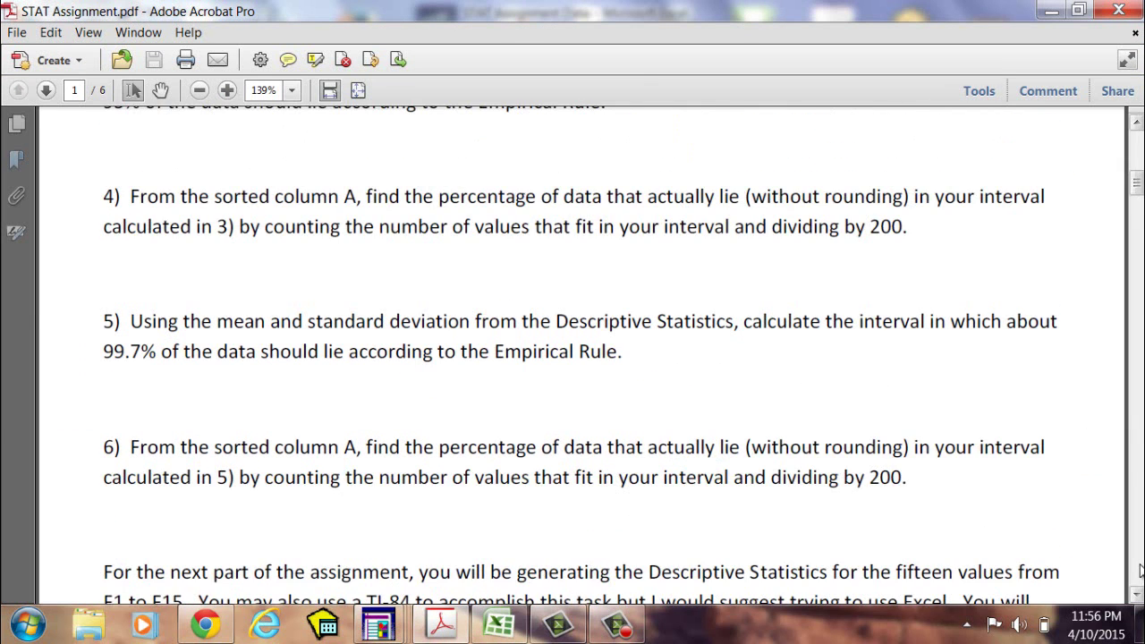
left_click(1141, 570)
left_click(1141, 570)
left_click(1141, 570)
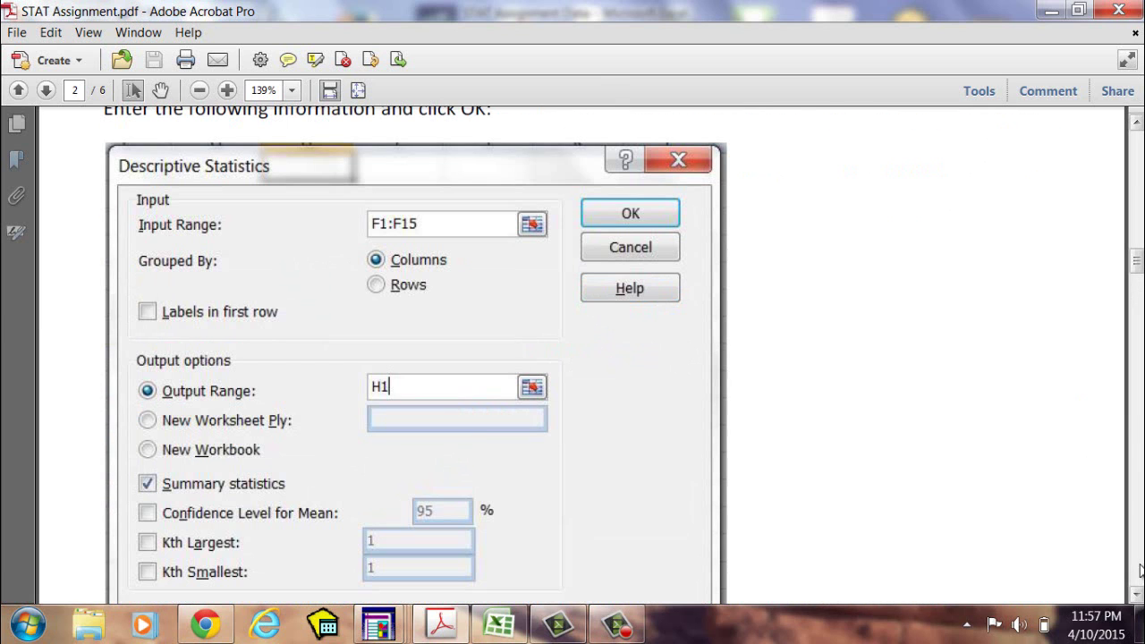
left_click(1141, 570)
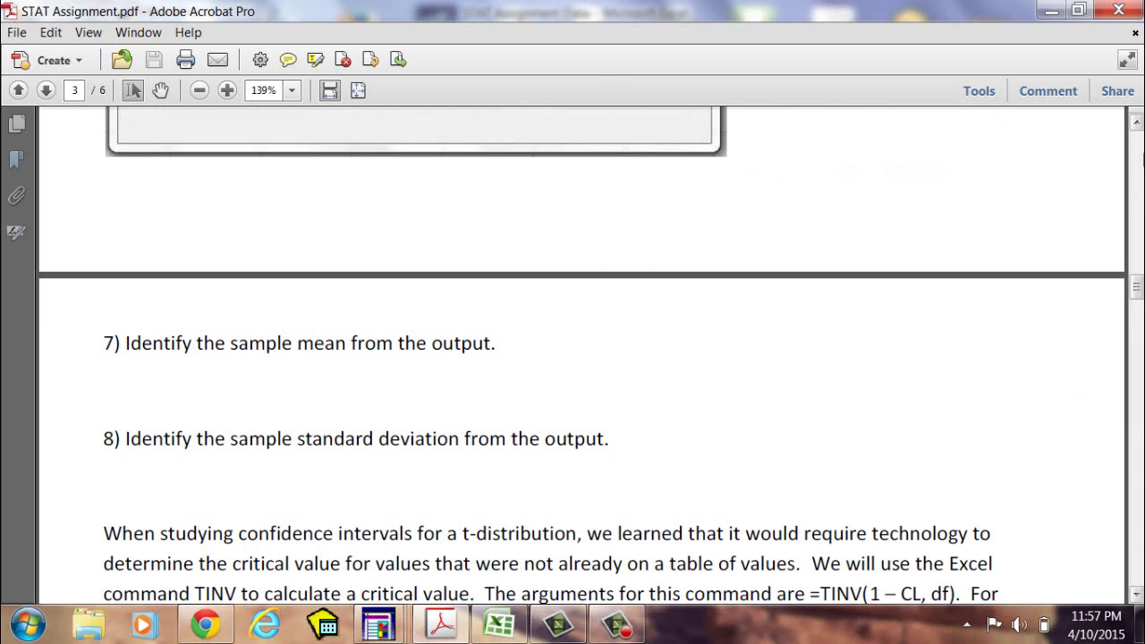
left_click(1137, 150)
left_click(1136, 150)
left_click(1136, 150)
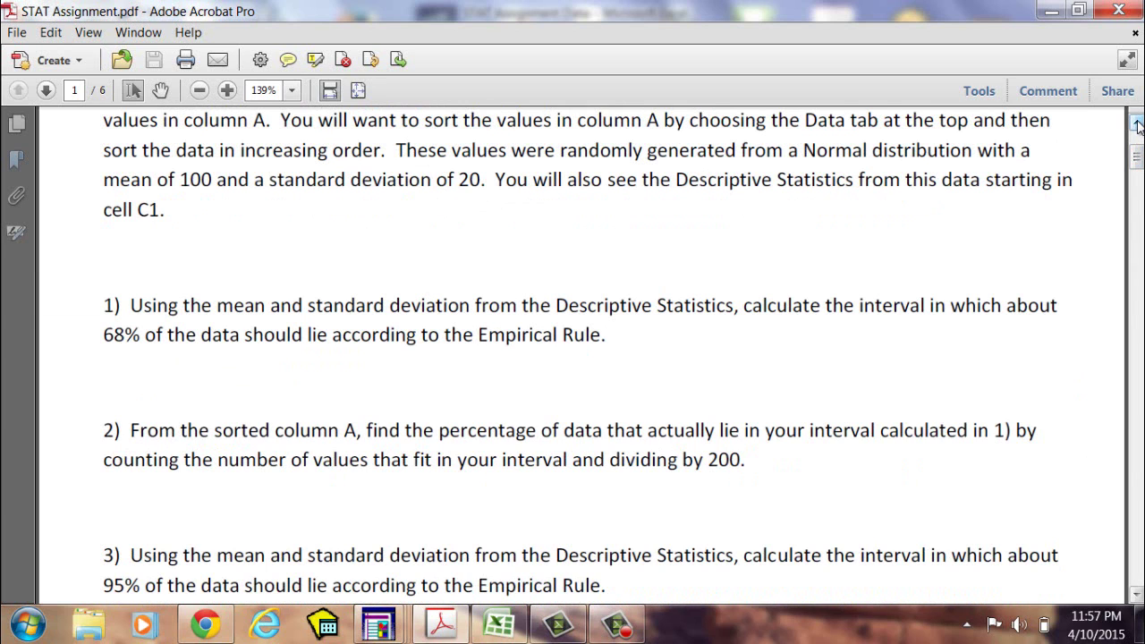
left_click(1137, 124)
left_click(1137, 124)
left_click(1137, 123)
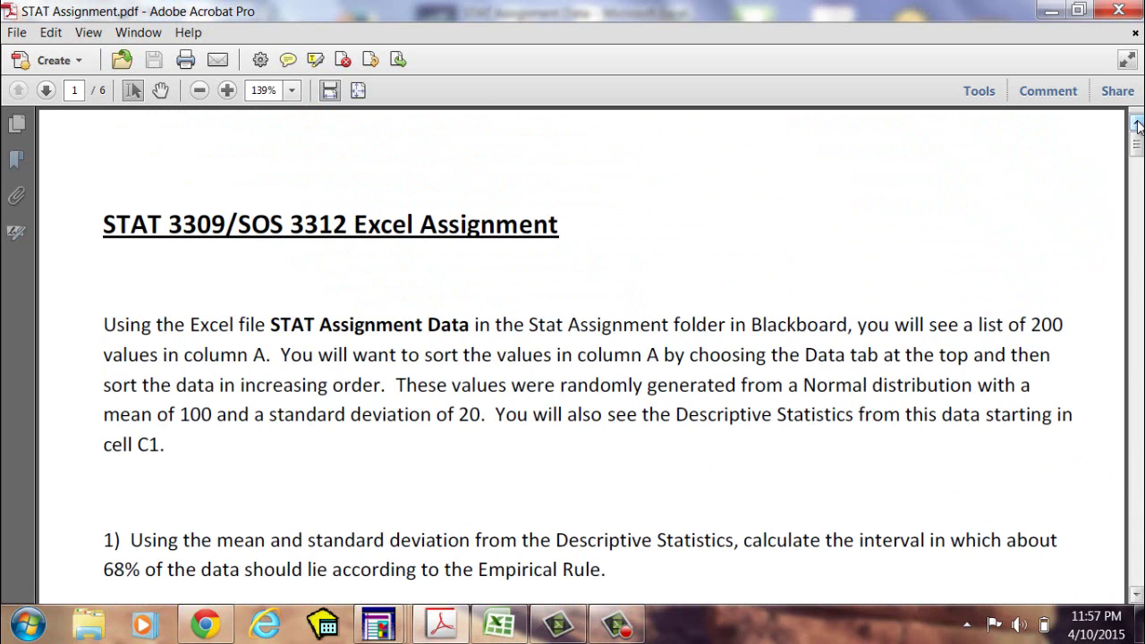
Check the Excel data workbook, then return to the assignment PDF and read the introduction and questions 1 and 2.
left_click(500, 631)
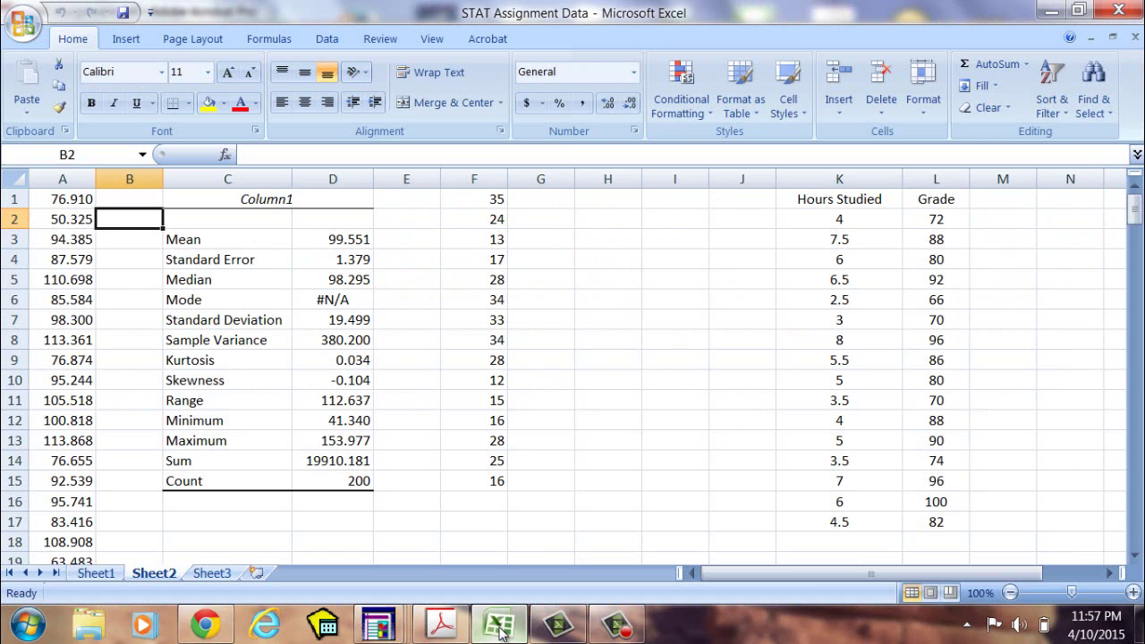
left_click(441, 626)
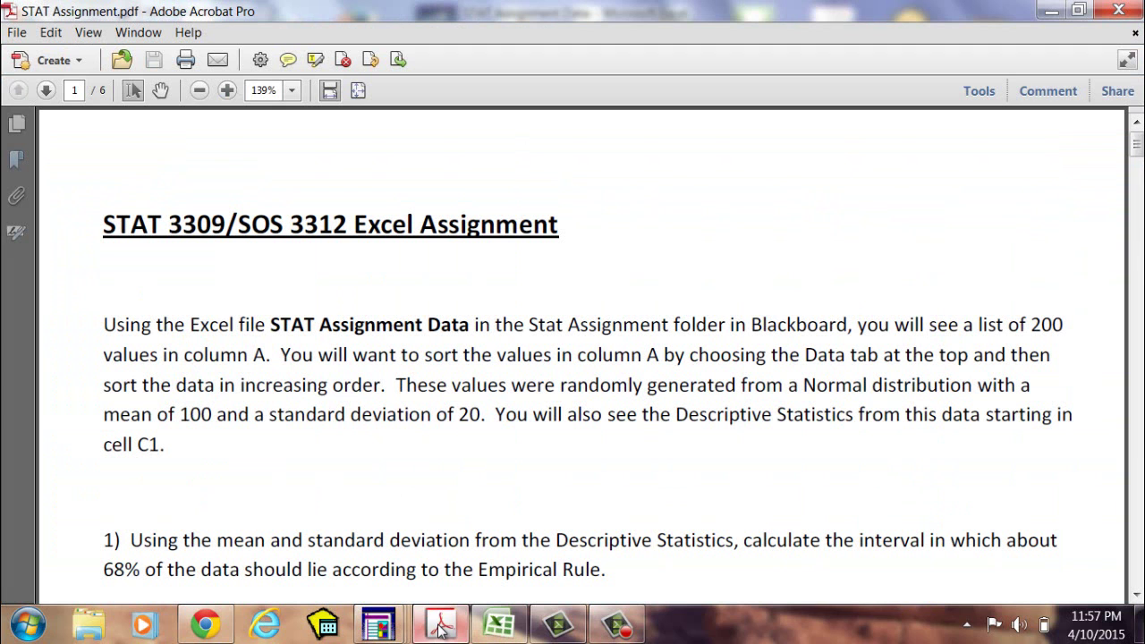
left_click(1137, 595)
scroll(1138, 596, "down", 5)
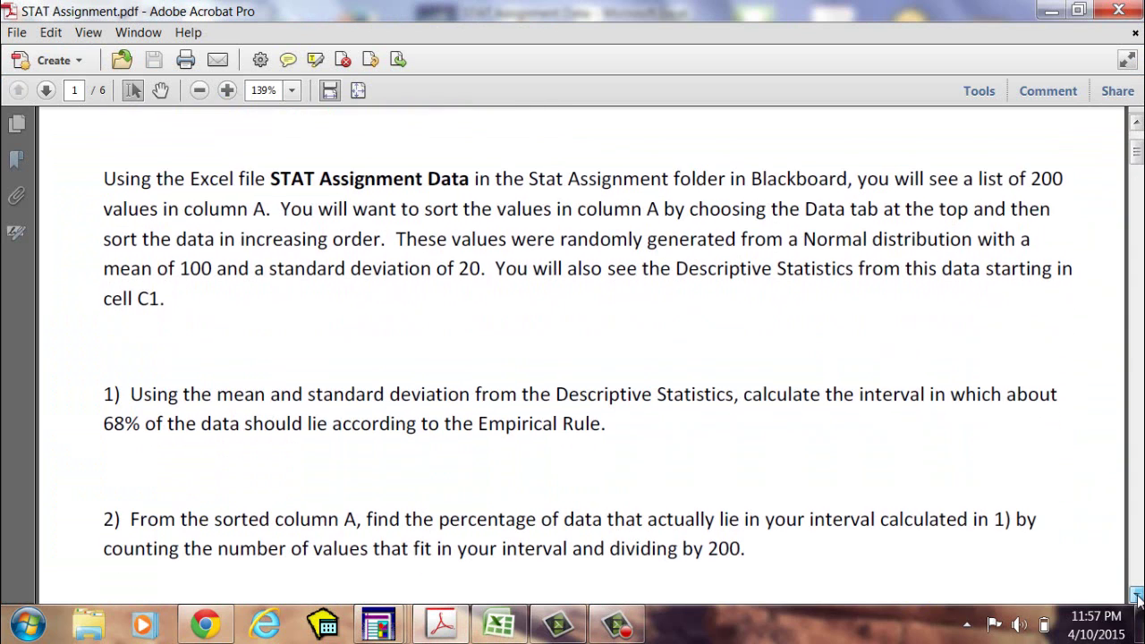
left_click(1138, 595)
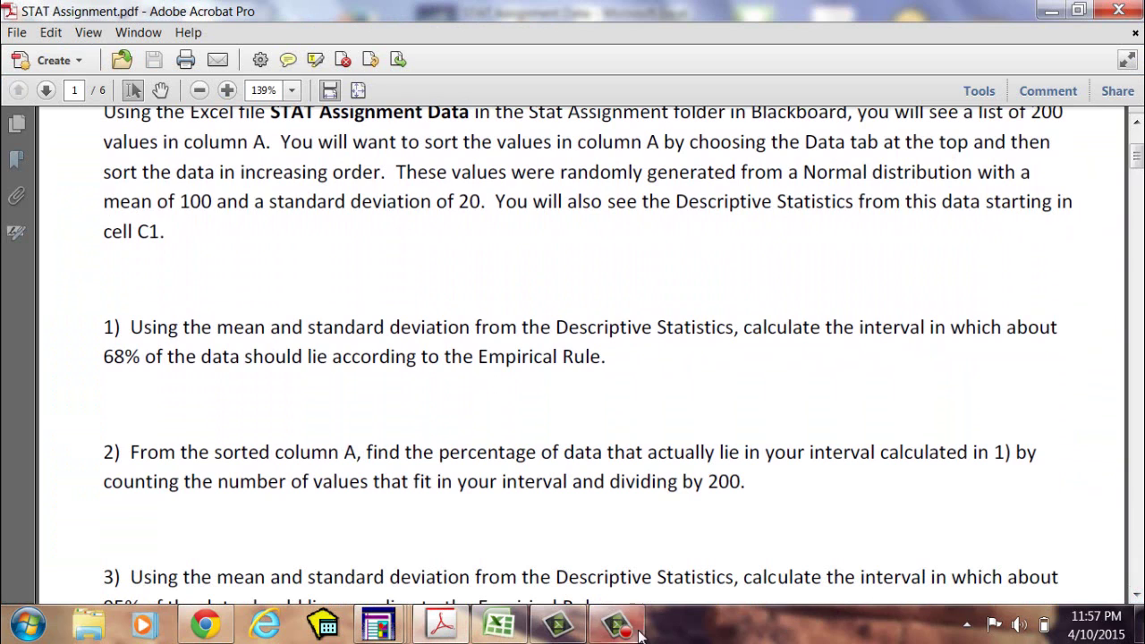
Switch to the Excel data workbook and examine the mean and standard deviation in the Descriptive Statistics table at C1.
left_click(499, 625)
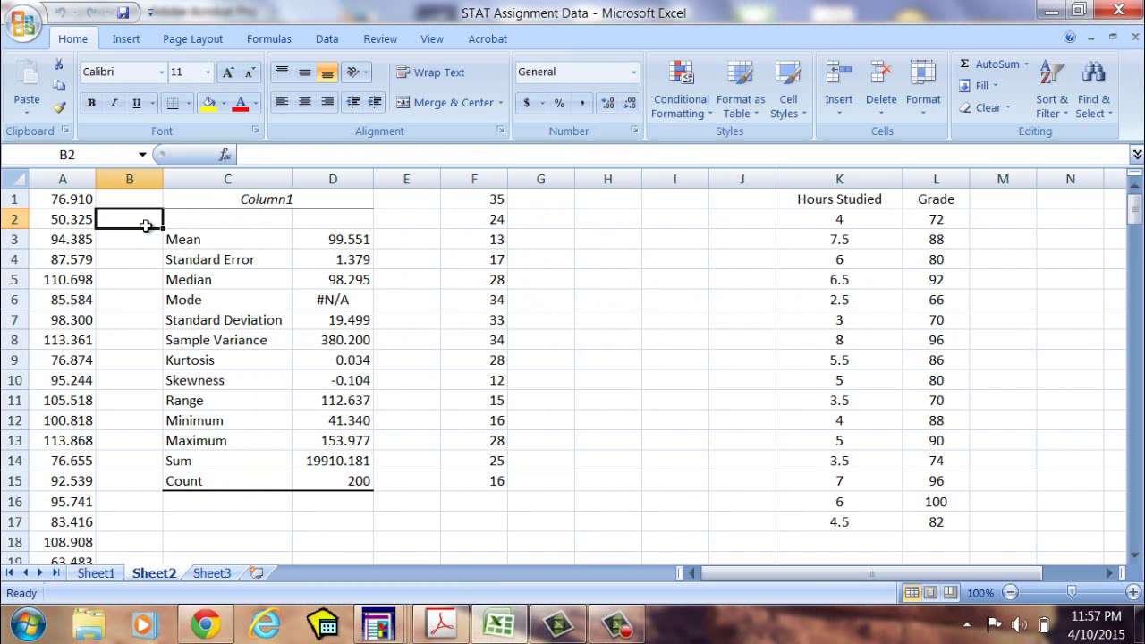
left_click(275, 201)
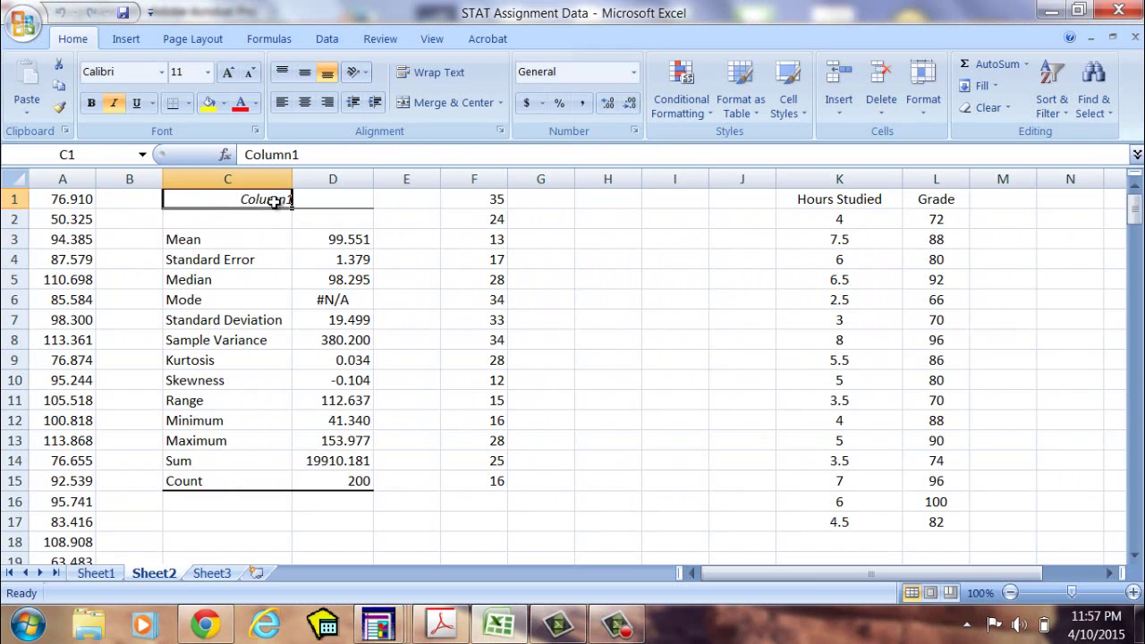
left_click(320, 239)
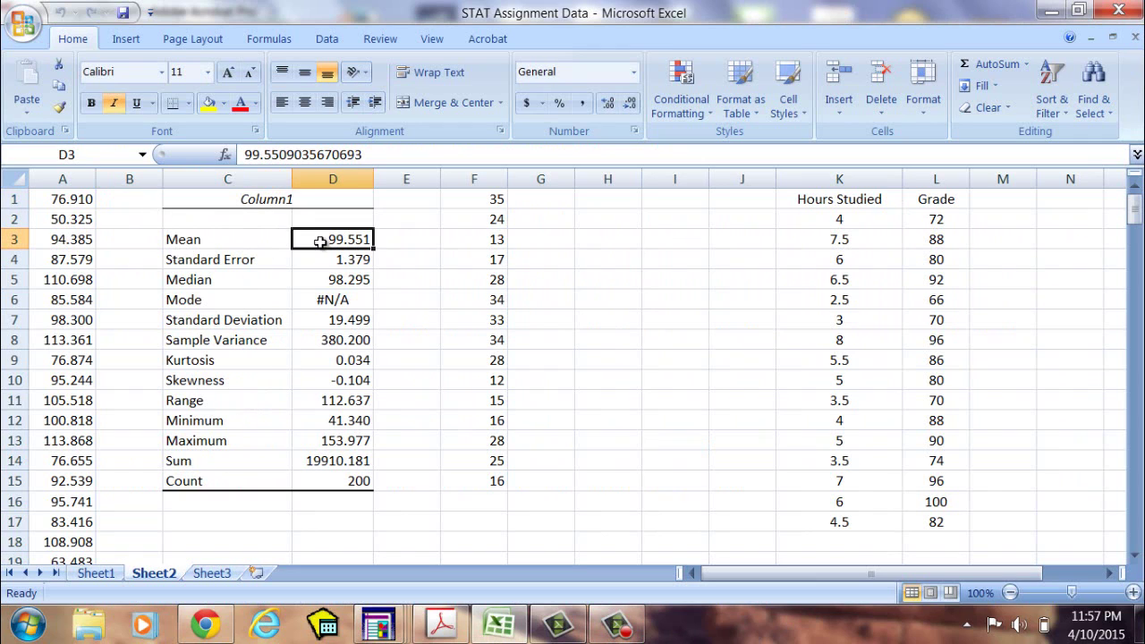
left_click(321, 324)
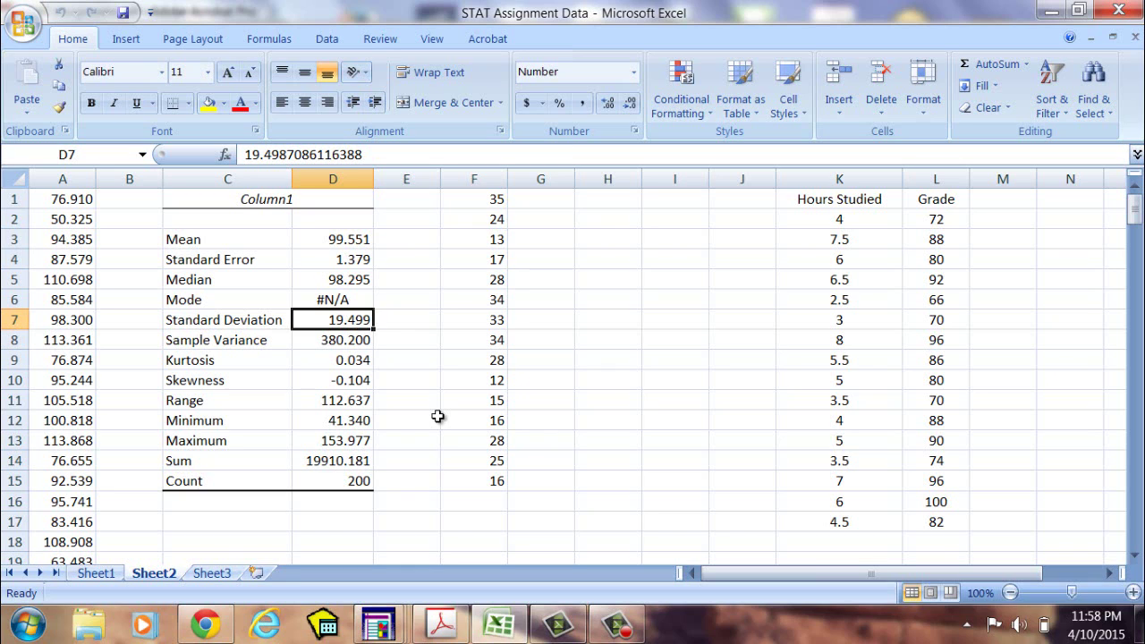
Sort the values in column A in increasing order, dismissing the Windows color scheme message without changing the scheme.
left_click(64, 179)
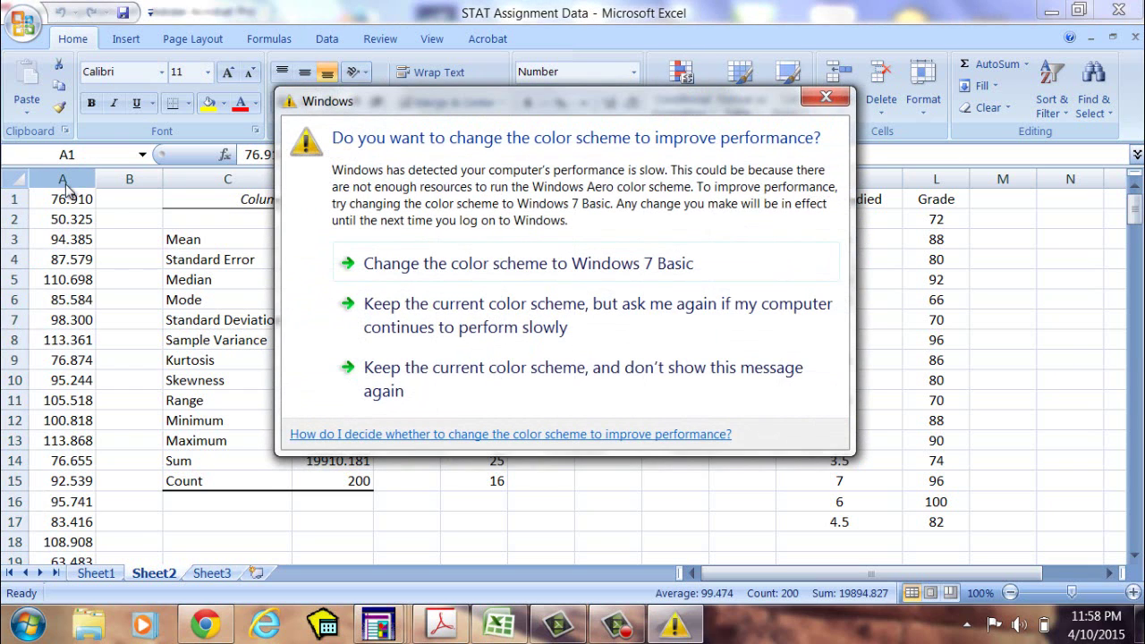
left_click(826, 98)
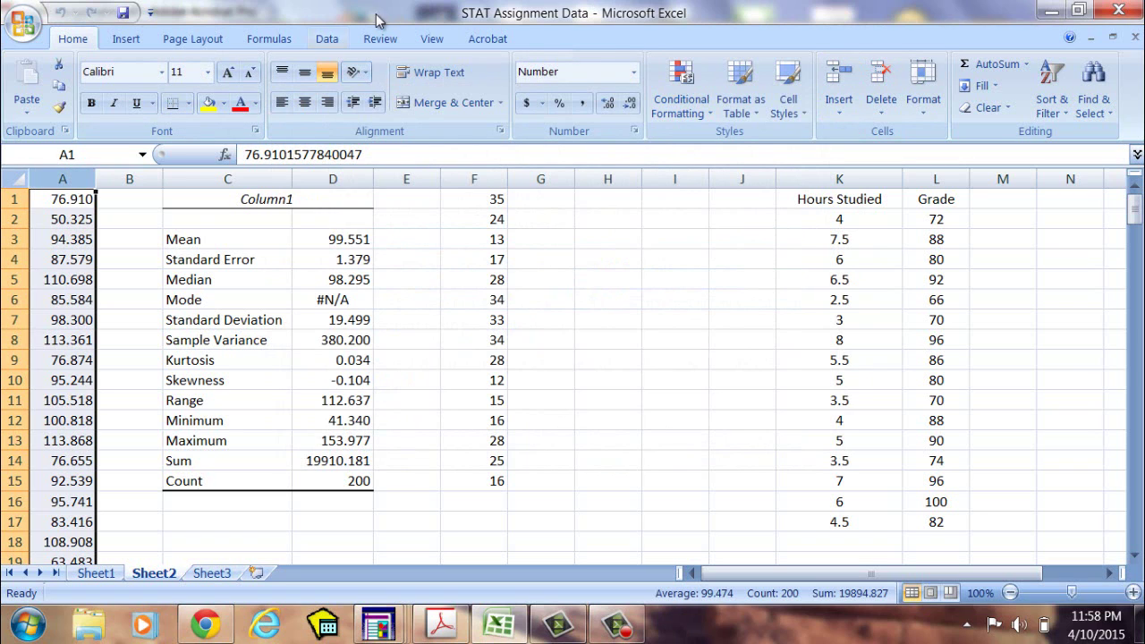
left_click(326, 40)
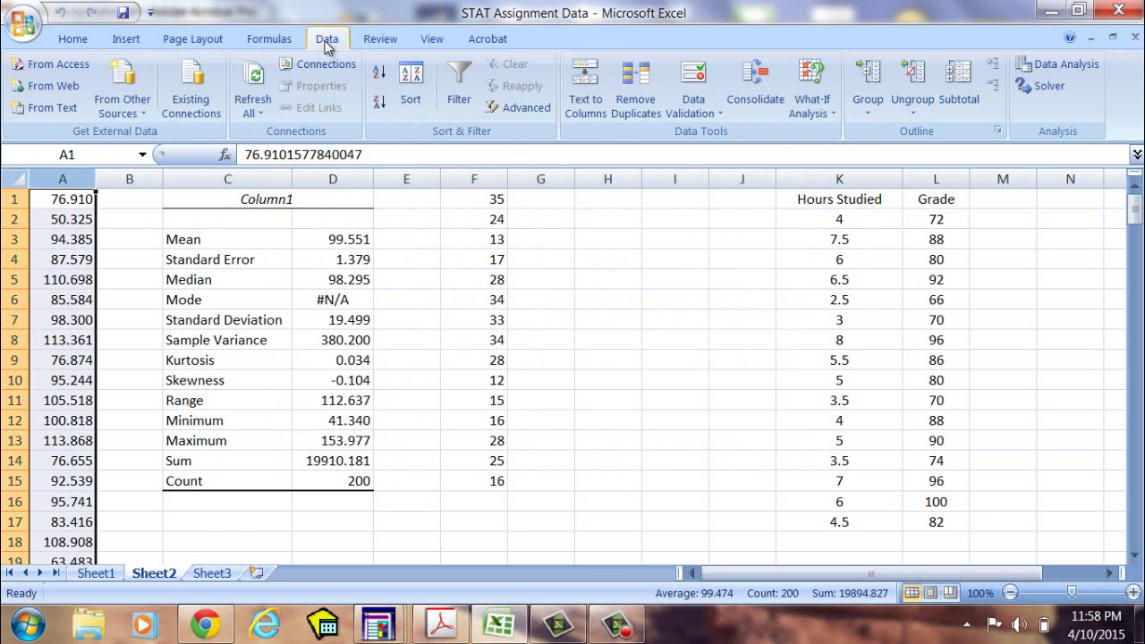
left_click(380, 76)
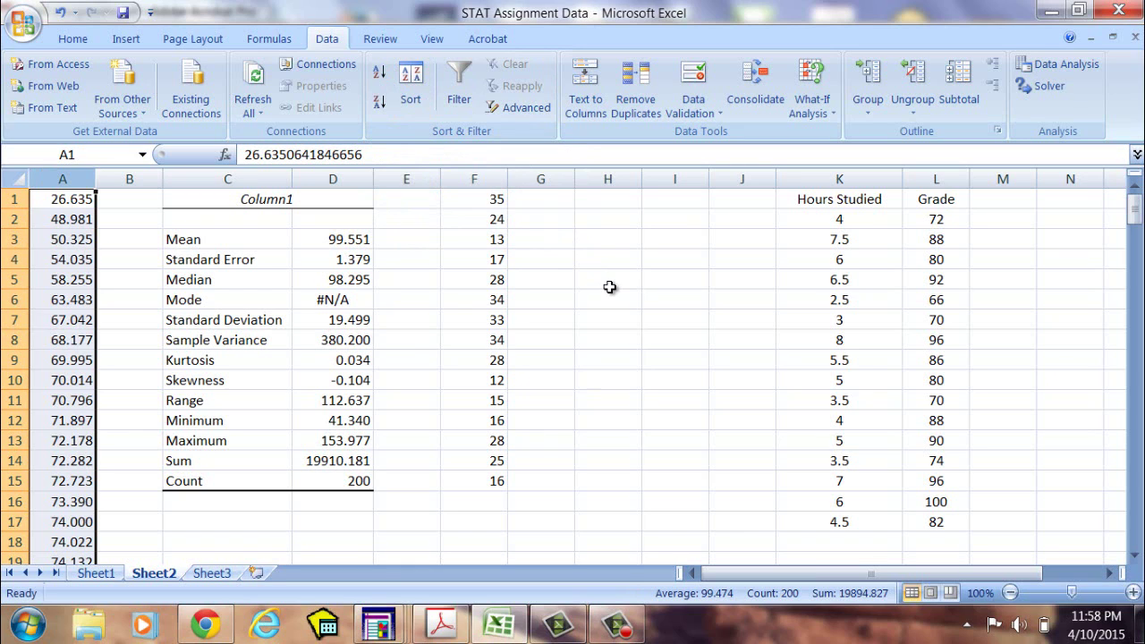
Examine the sorted values in column A down to row 200 and return to the first row.
left_click(1134, 543)
left_click(1135, 542)
left_click(1134, 542)
left_click(1135, 542)
left_click(1135, 543)
left_click(1134, 542)
left_click(1135, 543)
left_click(1135, 542)
left_click(1135, 543)
left_click(1135, 543)
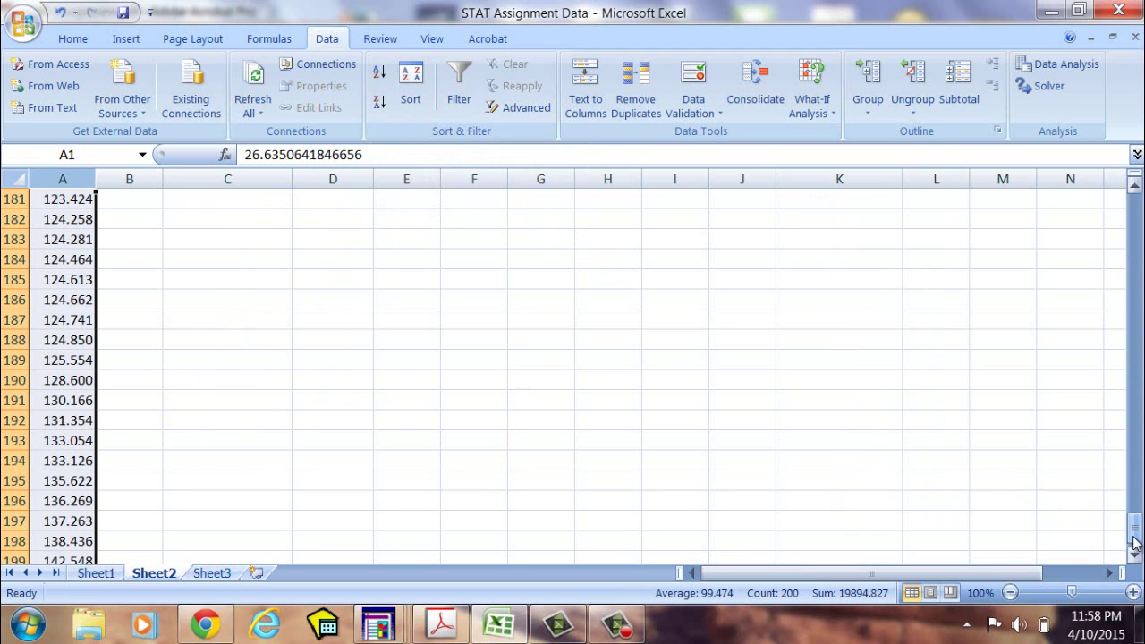
left_click(1135, 555)
left_click(1135, 555)
left_click(1135, 555)
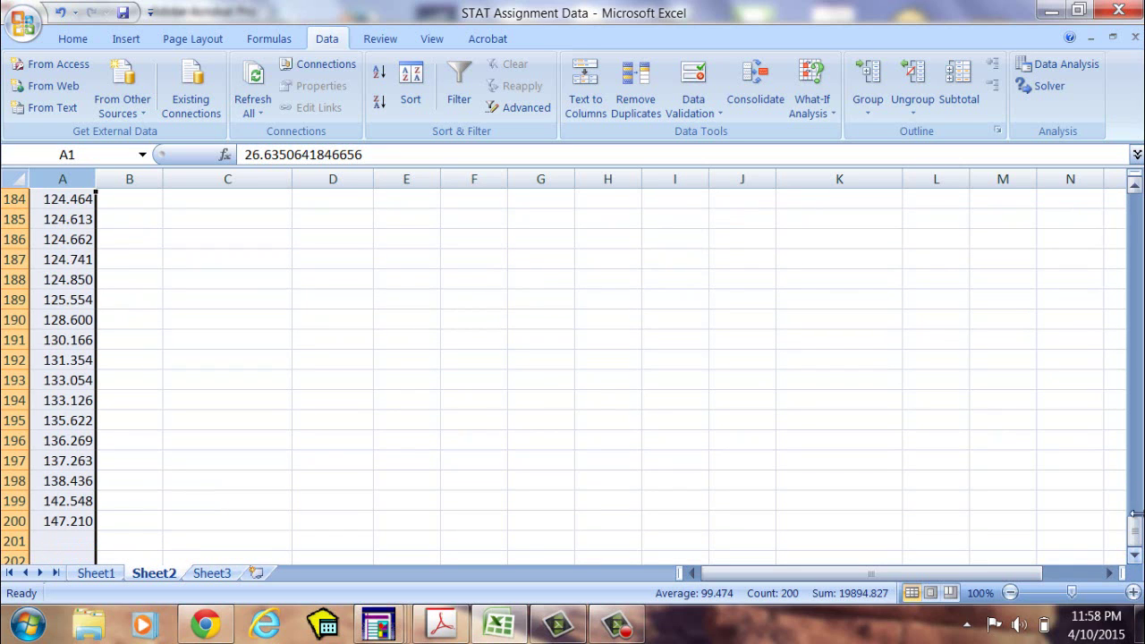
left_click(1137, 208)
left_click_drag(1137, 208, 1137, 207)
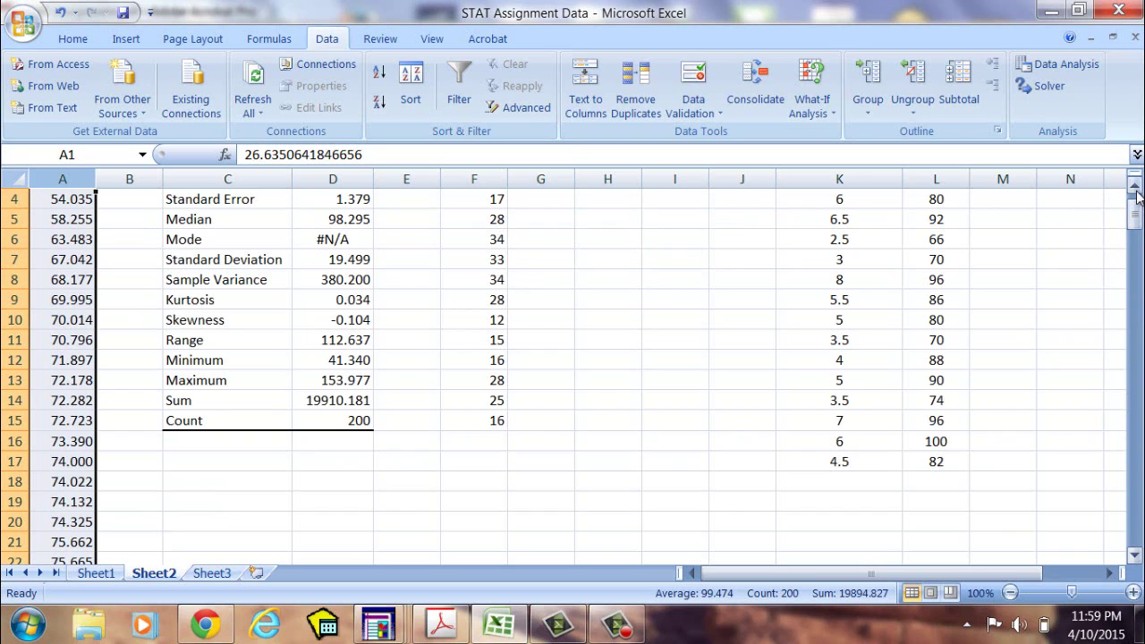
left_click(1135, 186)
left_click(1134, 186)
left_click(1136, 188)
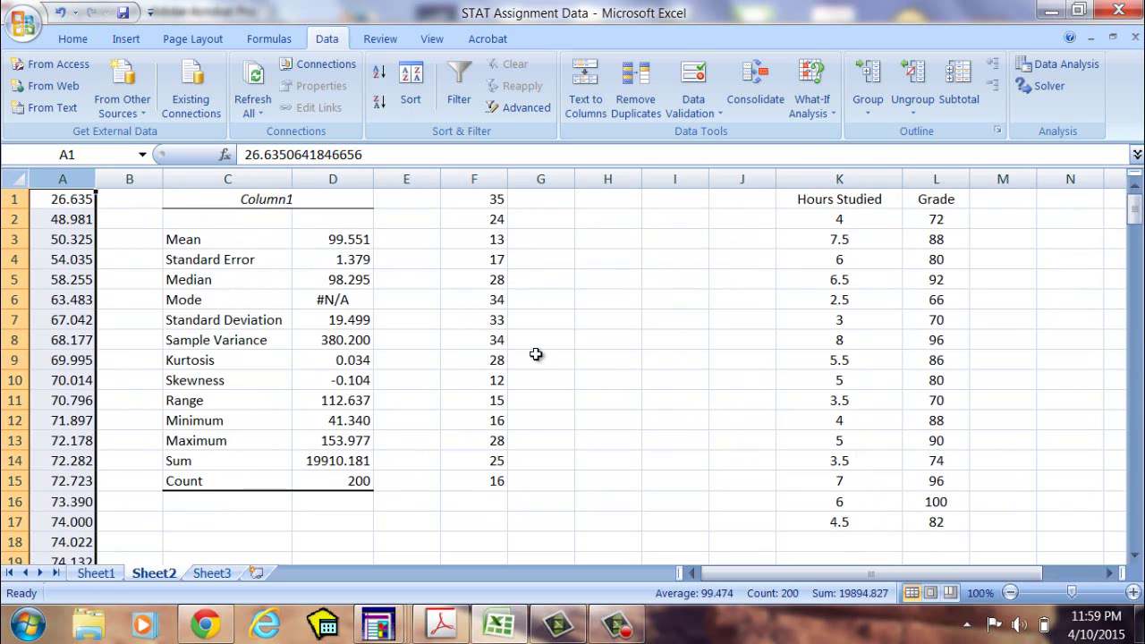
left_click(550, 320)
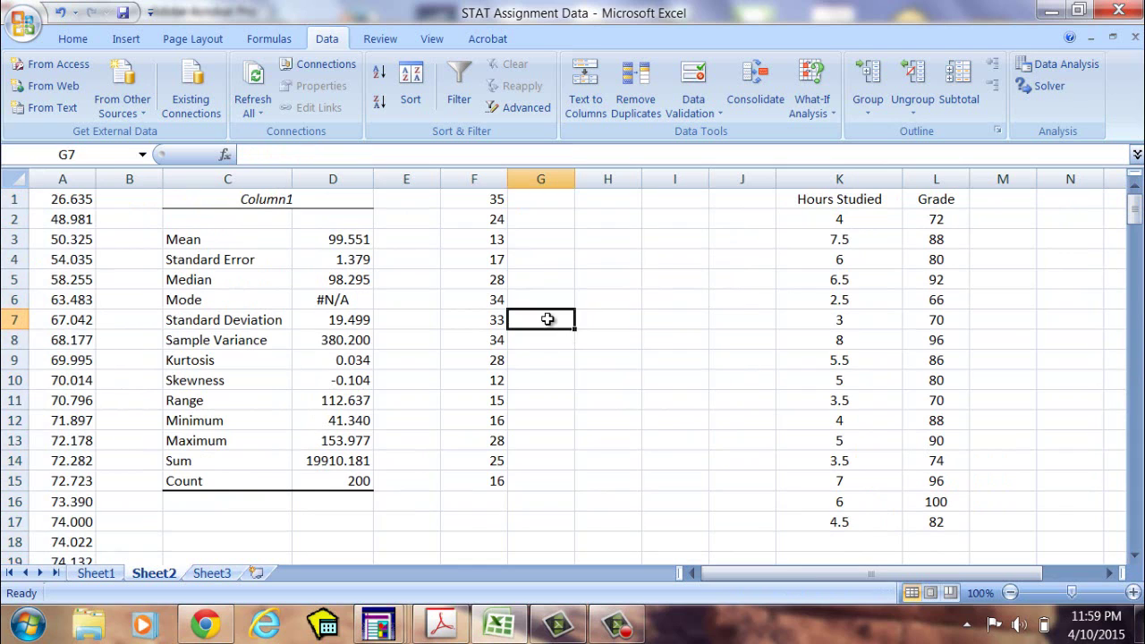
left_click(593, 320)
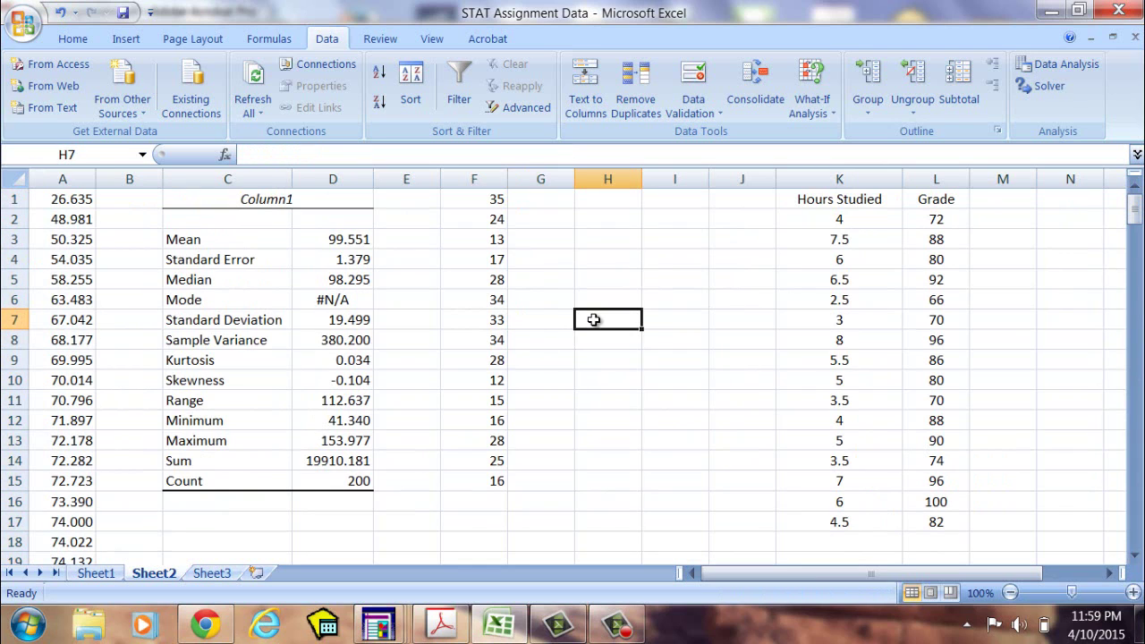
left_click(49, 301)
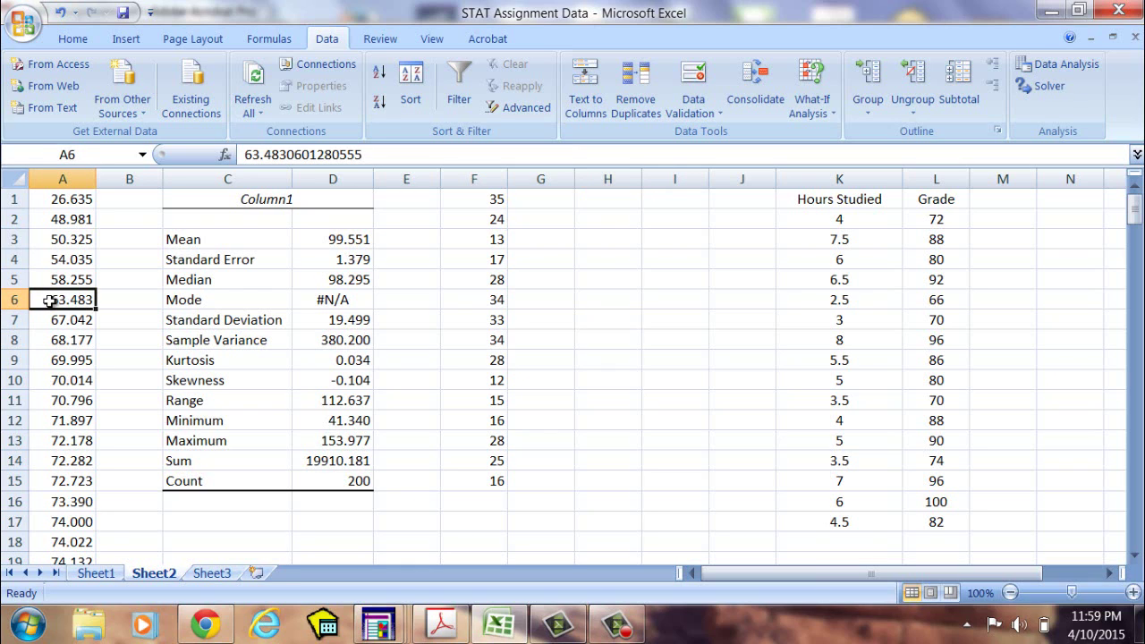
left_click(46, 485)
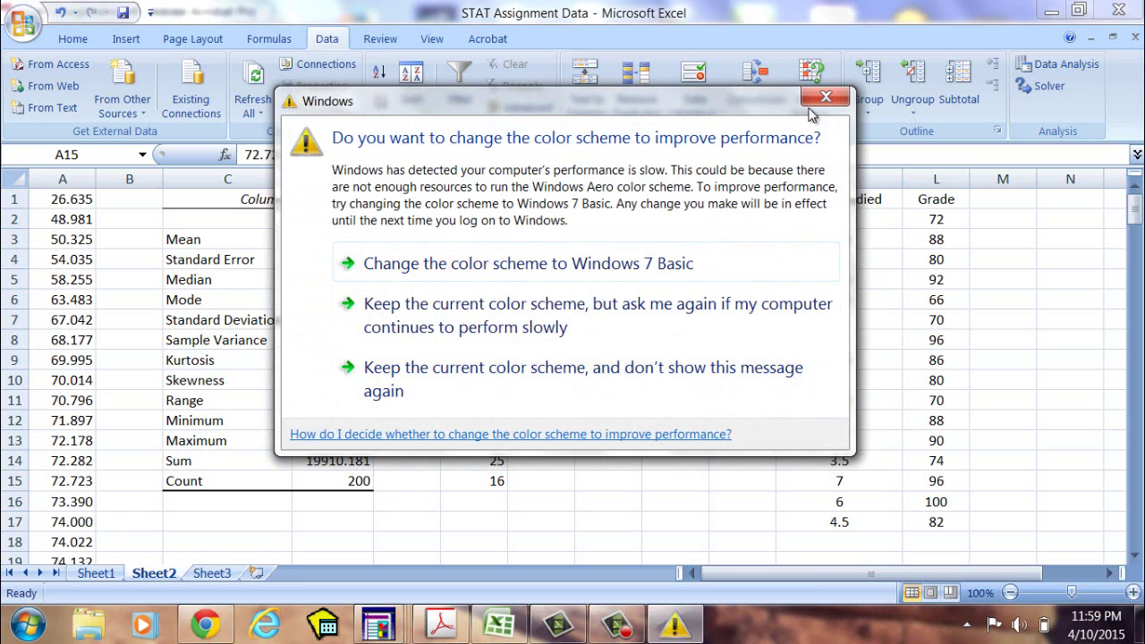
Keep the current Windows color scheme and stop the performance message from showing again.
left_click(601, 373)
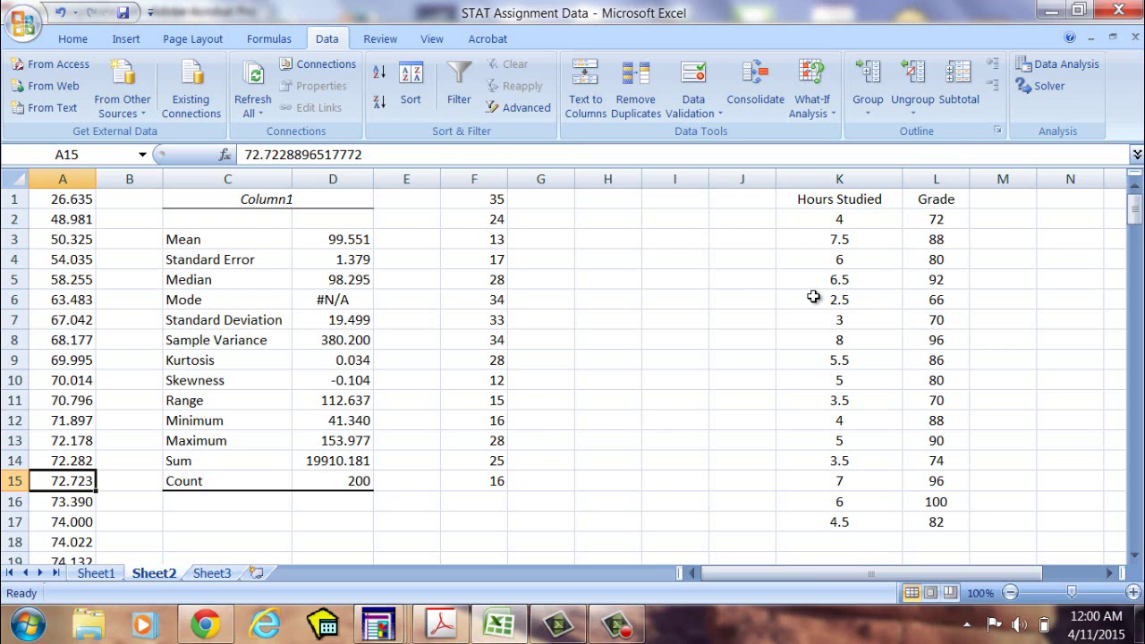
Switch to the assignment PDF and read questions 3 to 6 and the Descriptive Statistics instructions for F1 to F15.
left_click(424, 629)
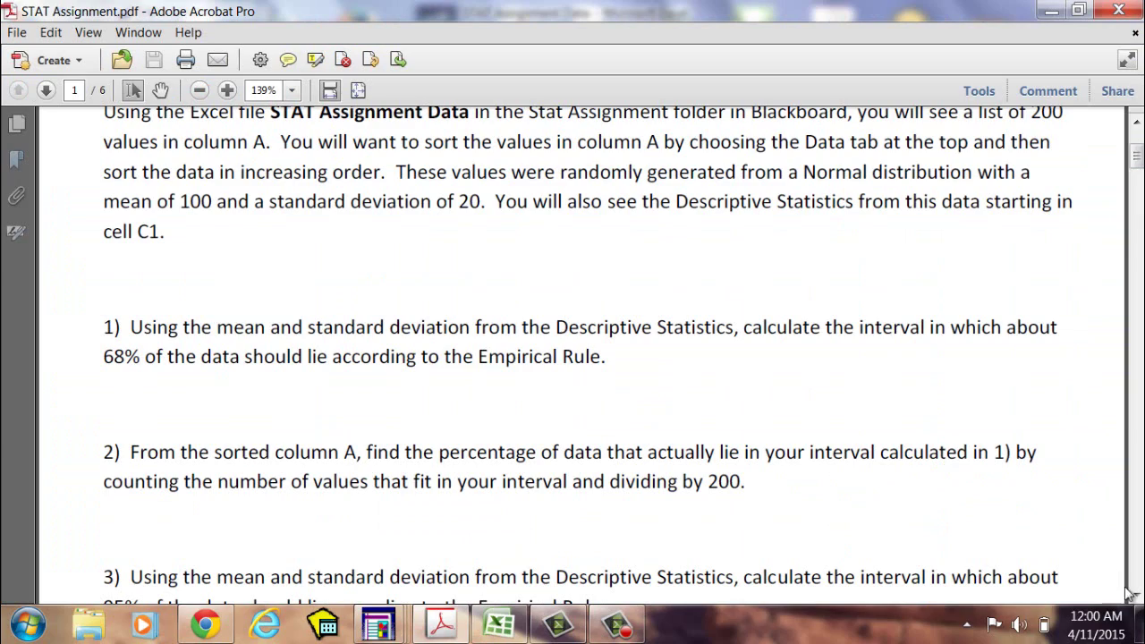
scroll(1137, 596, "down", 10)
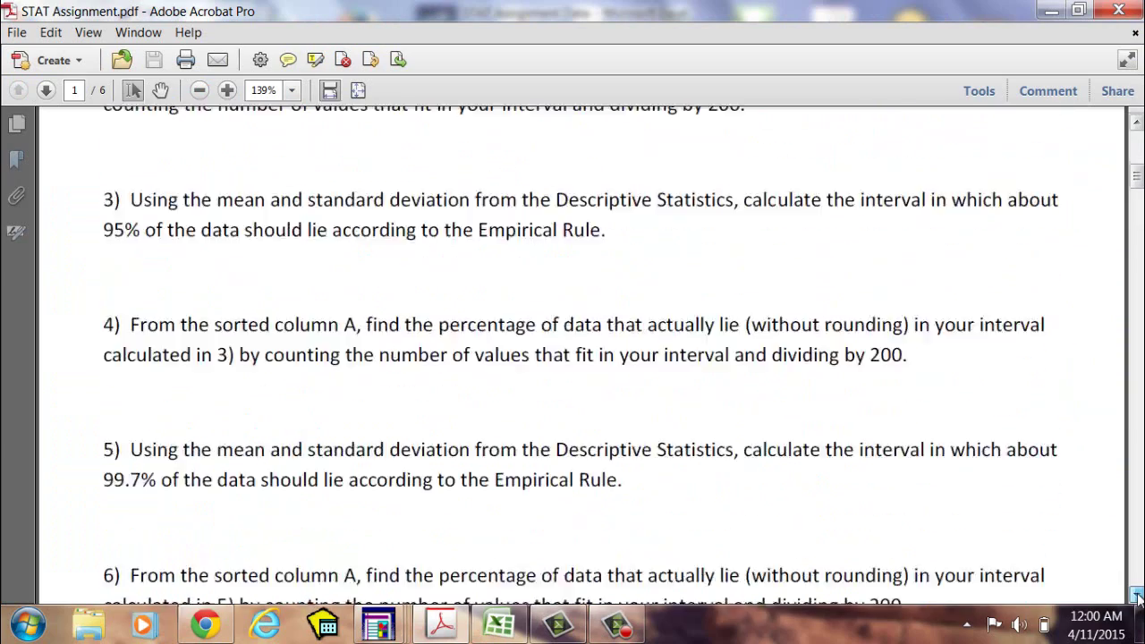
scroll(1136, 596, "down", 3)
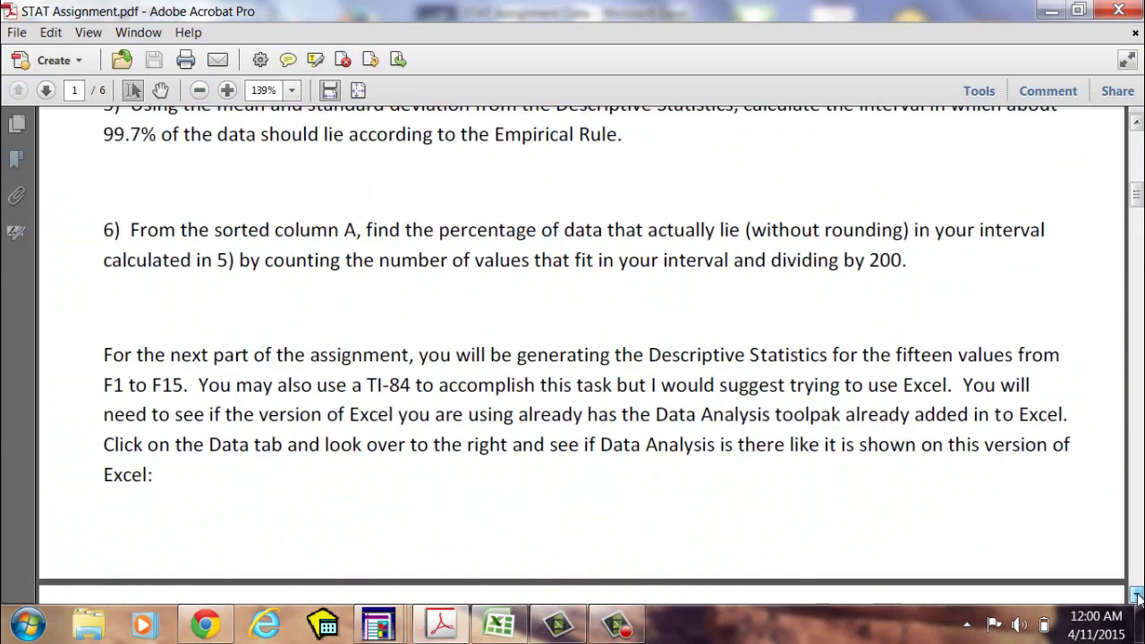
scroll(1136, 596, "down", 2)
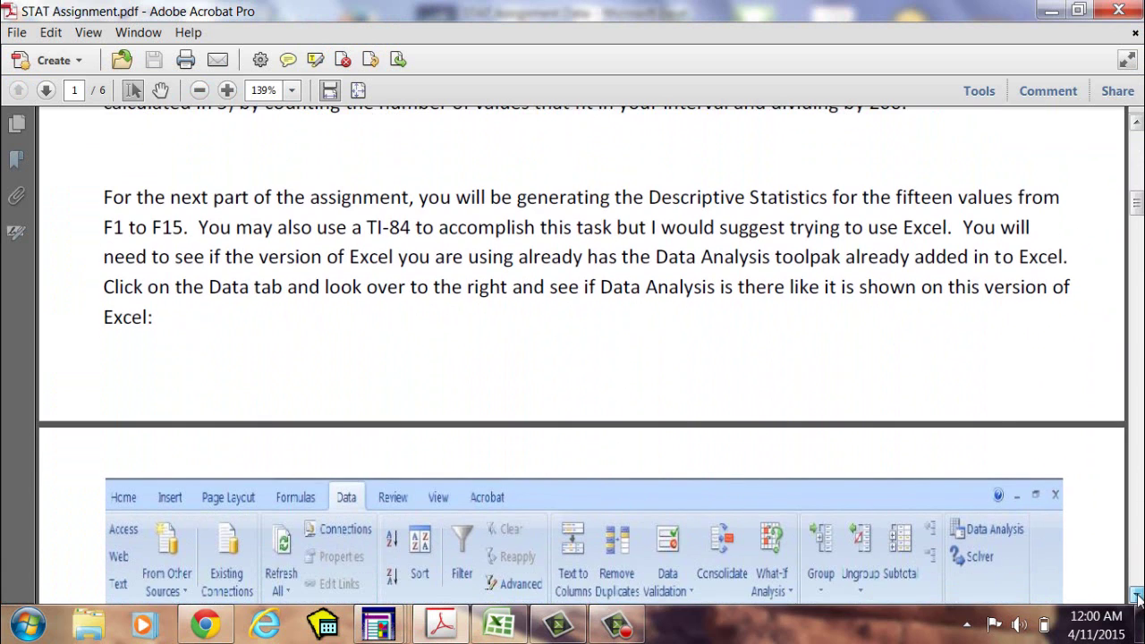
Switch to the Excel data workbook, locate the data starting in F1, and select the empty cell H1.
left_click(495, 629)
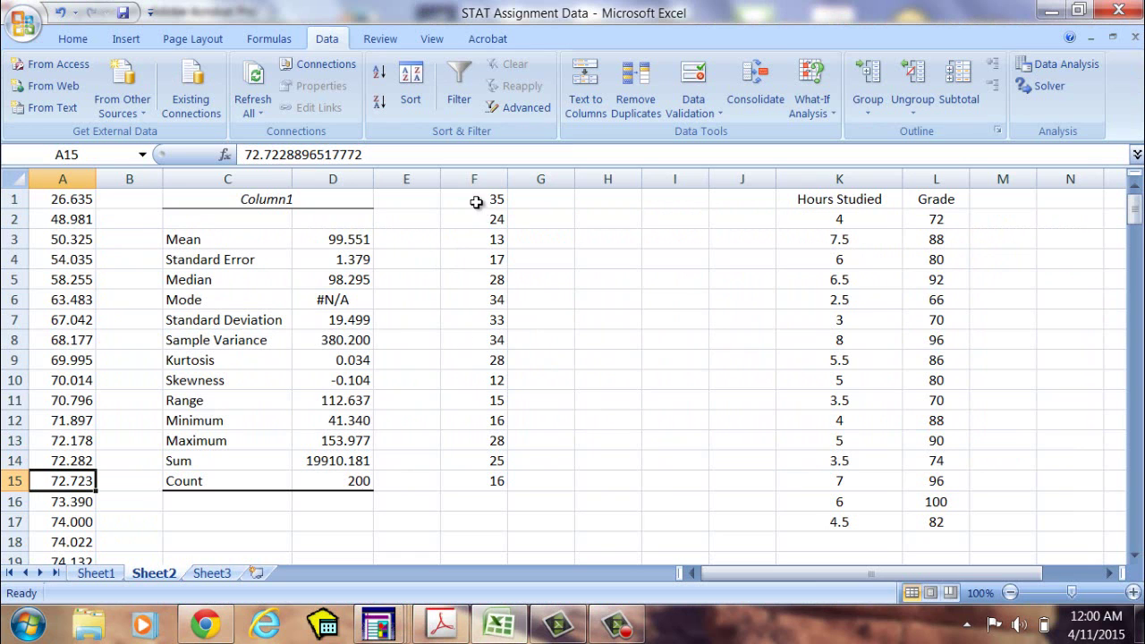
left_click(475, 201)
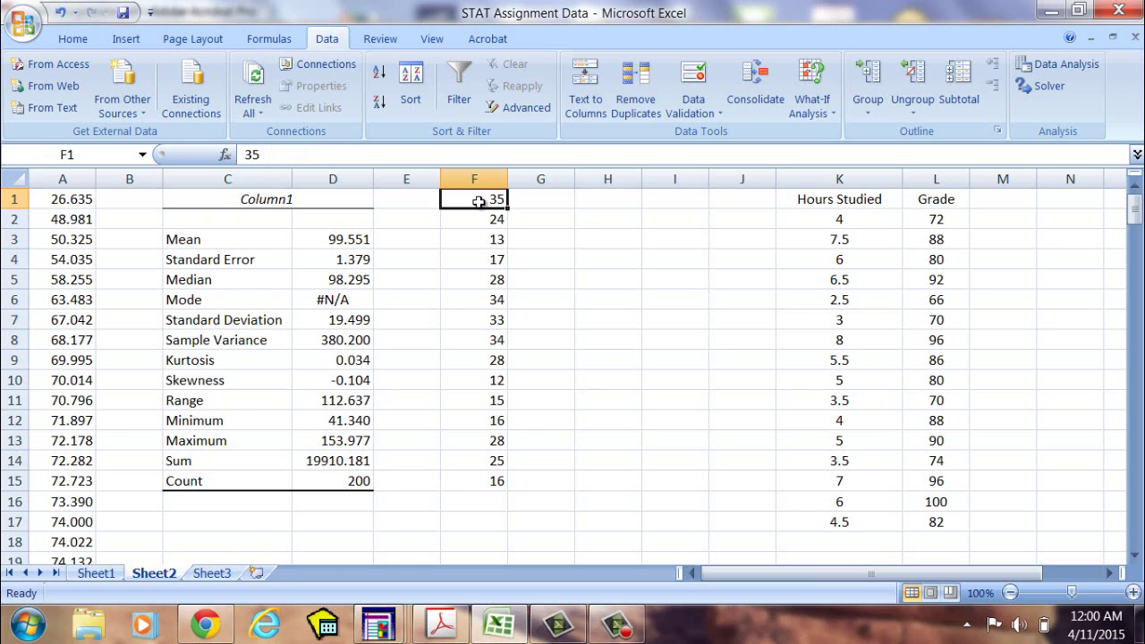
left_click(597, 205)
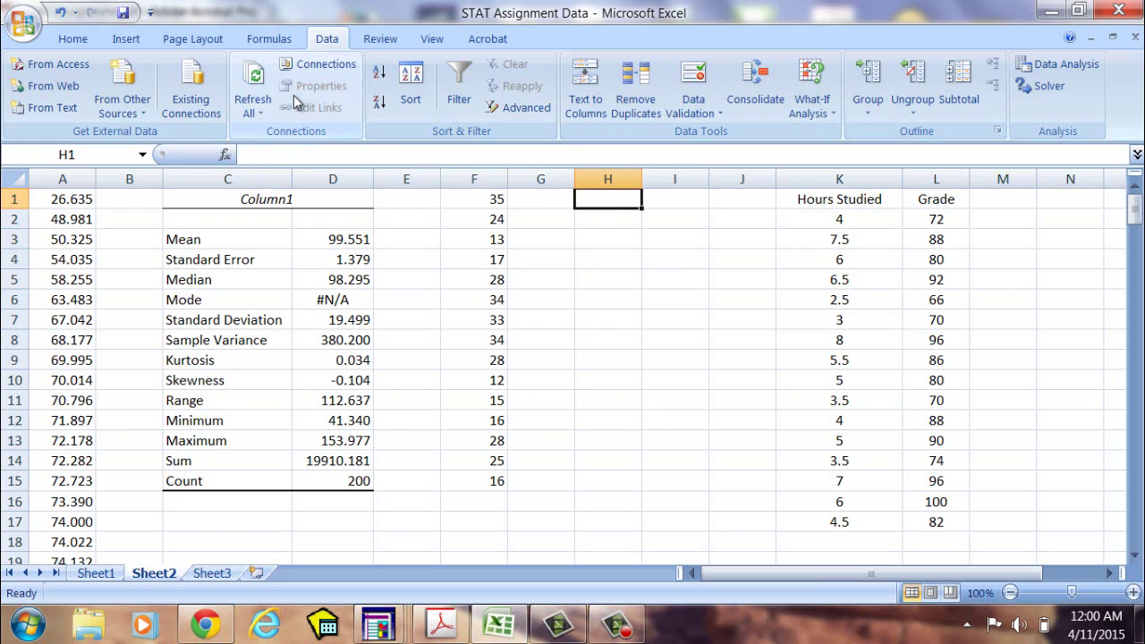
Start a Descriptive Statistics analysis with input range F1:F15 and summary statistics enabled.
left_click(1054, 66)
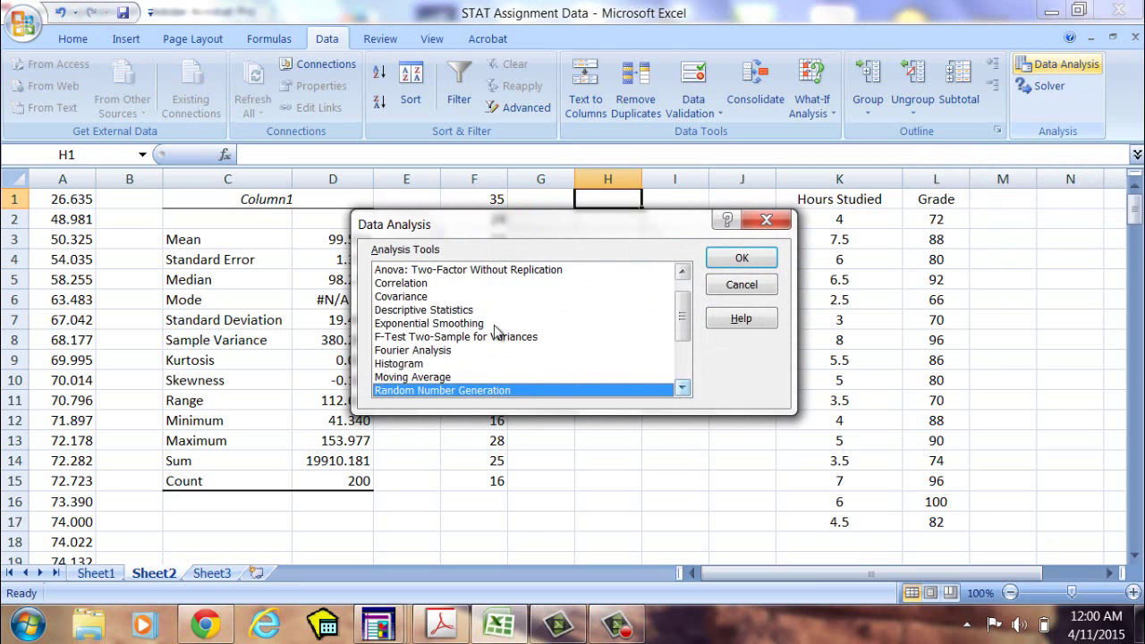
left_click(451, 312)
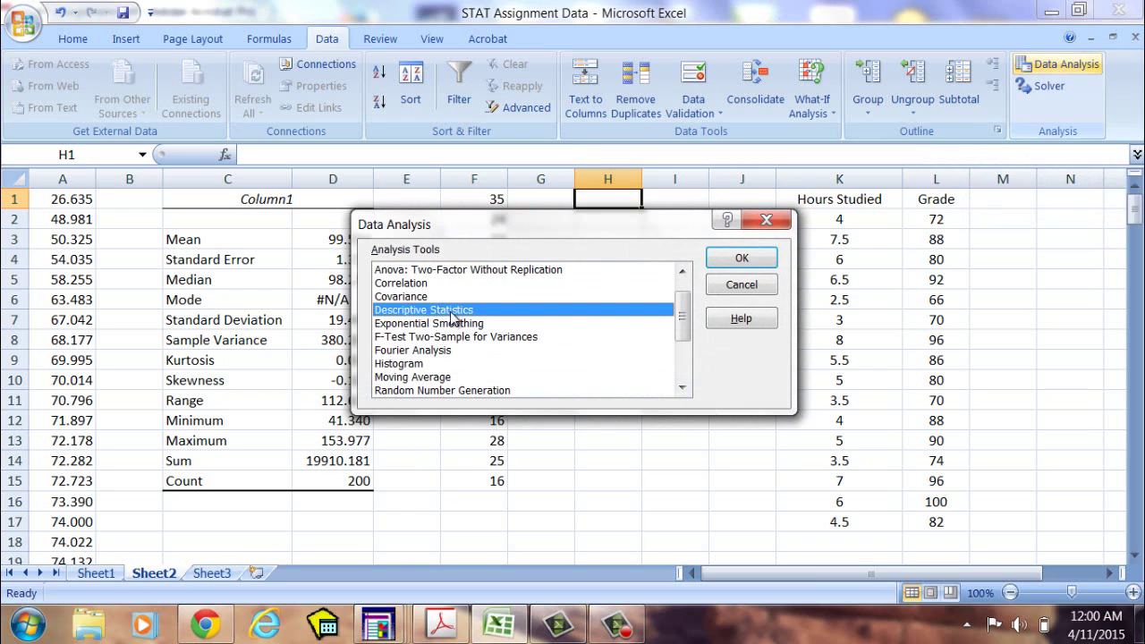
left_click(740, 259)
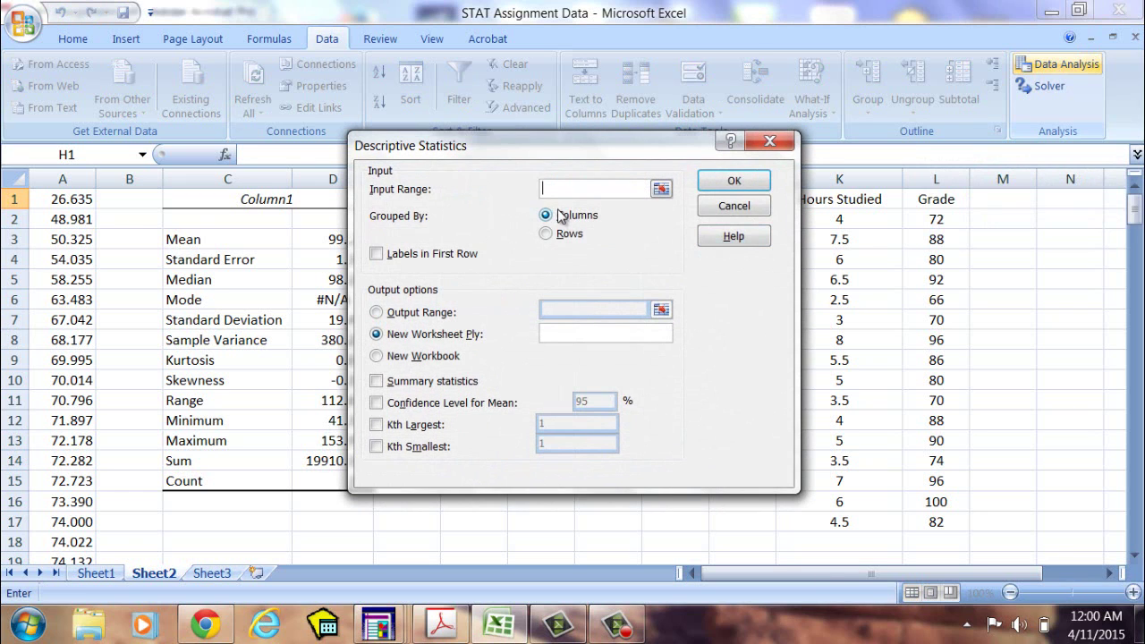
type("f1:f15")
left_click(377, 382)
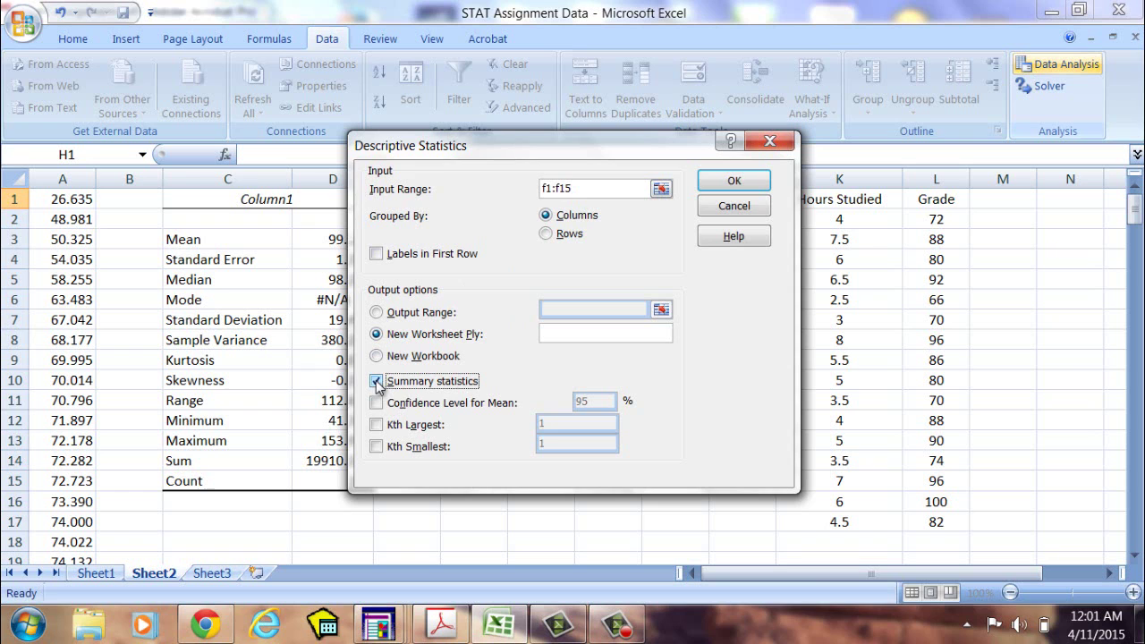
Generate the statistics with the output range starting at H1, and widen columns I and H.
left_click(376, 313)
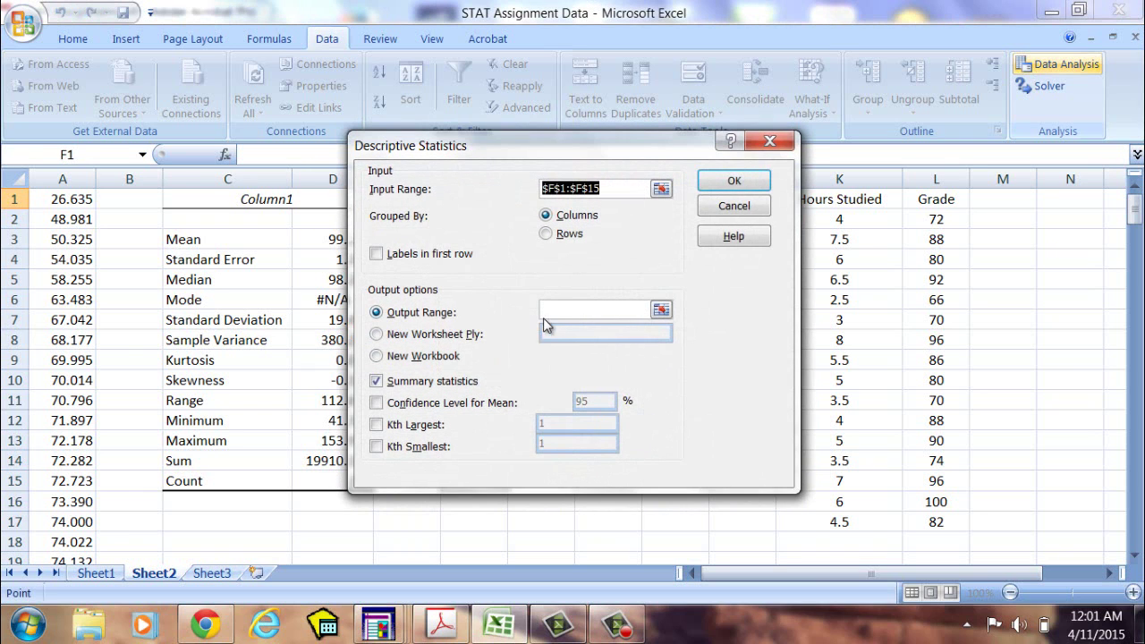
left_click(554, 311)
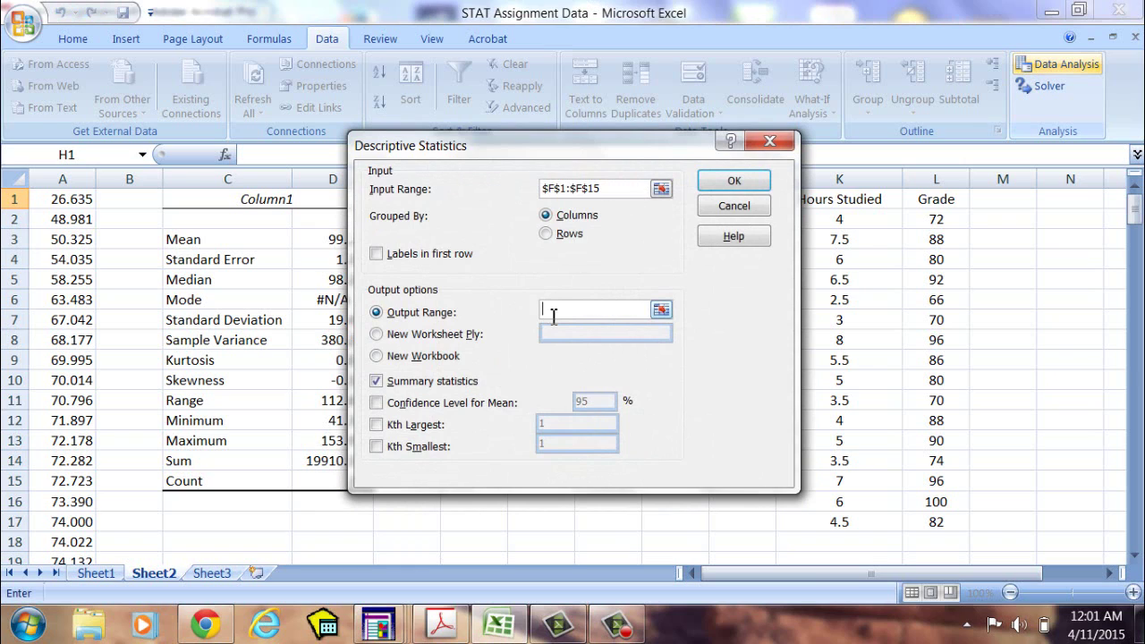
type("h1")
left_click(736, 182)
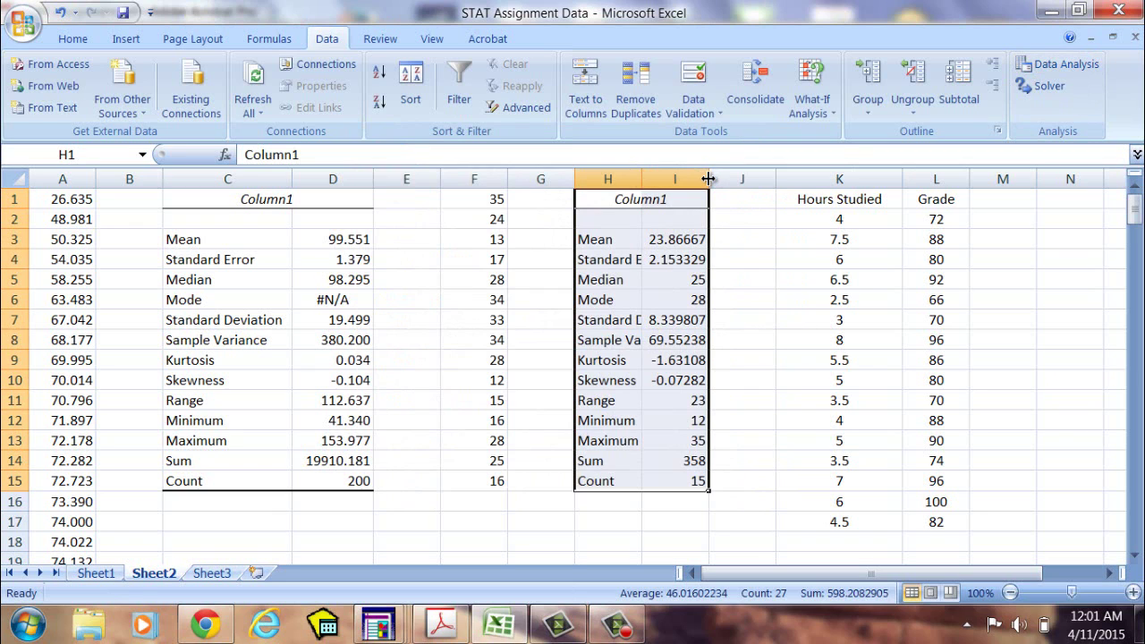
left_click_drag(708, 179, 765, 179)
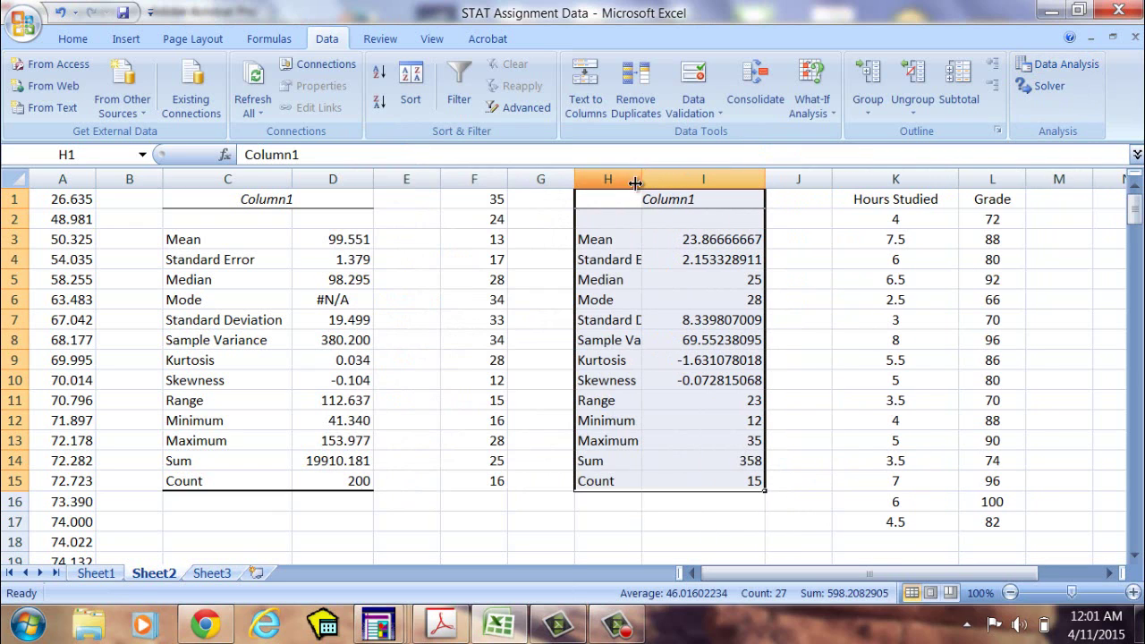
left_click_drag(645, 180, 690, 184)
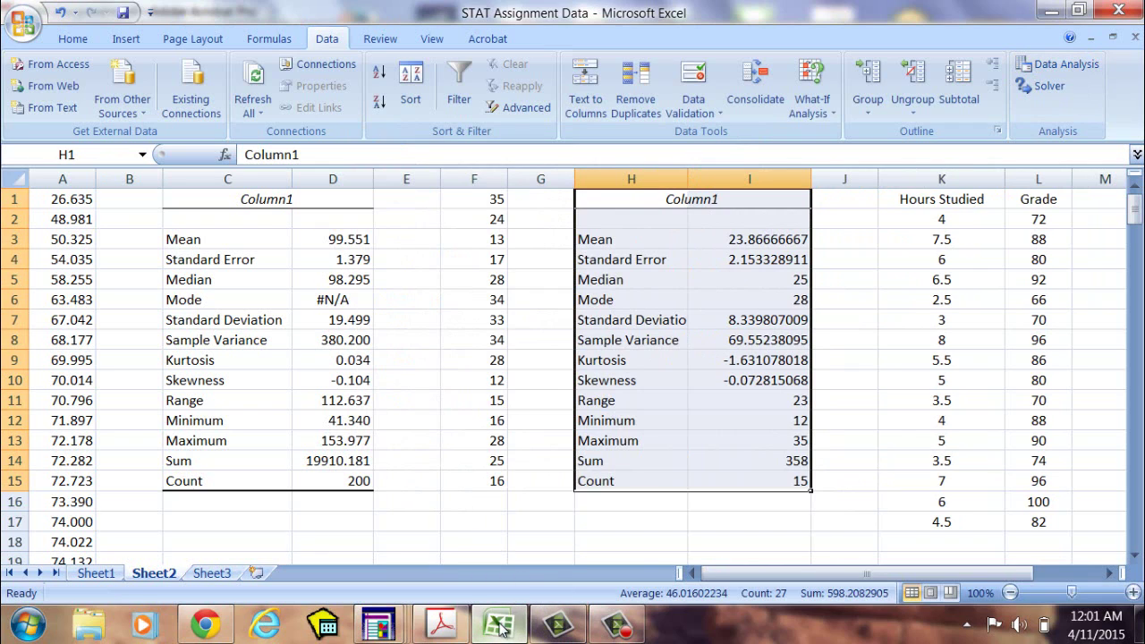
Switch to the assignment PDF and read from the Descriptive Statistics instructions through the TINV explanation and questions 7 to 12.
left_click(439, 627)
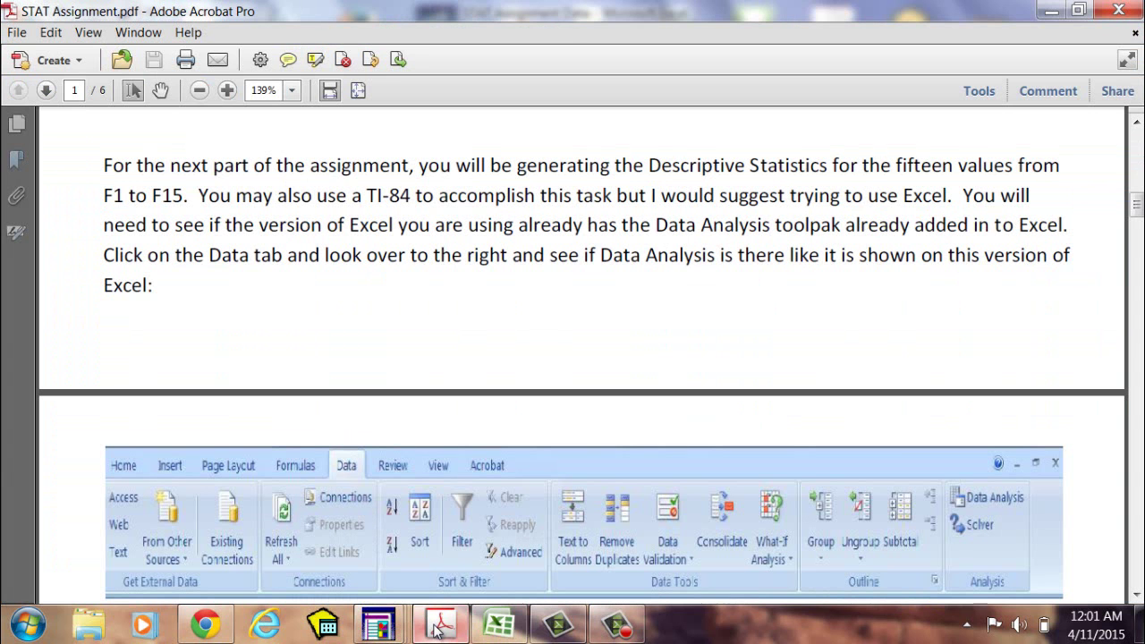
left_click(1137, 596)
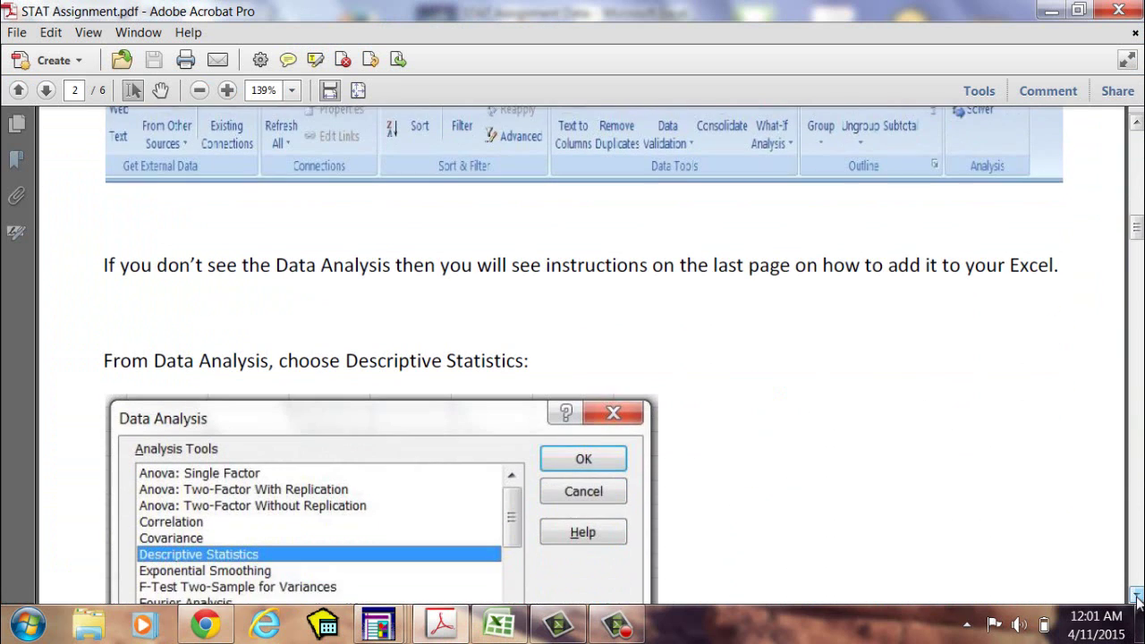
left_click(1138, 596)
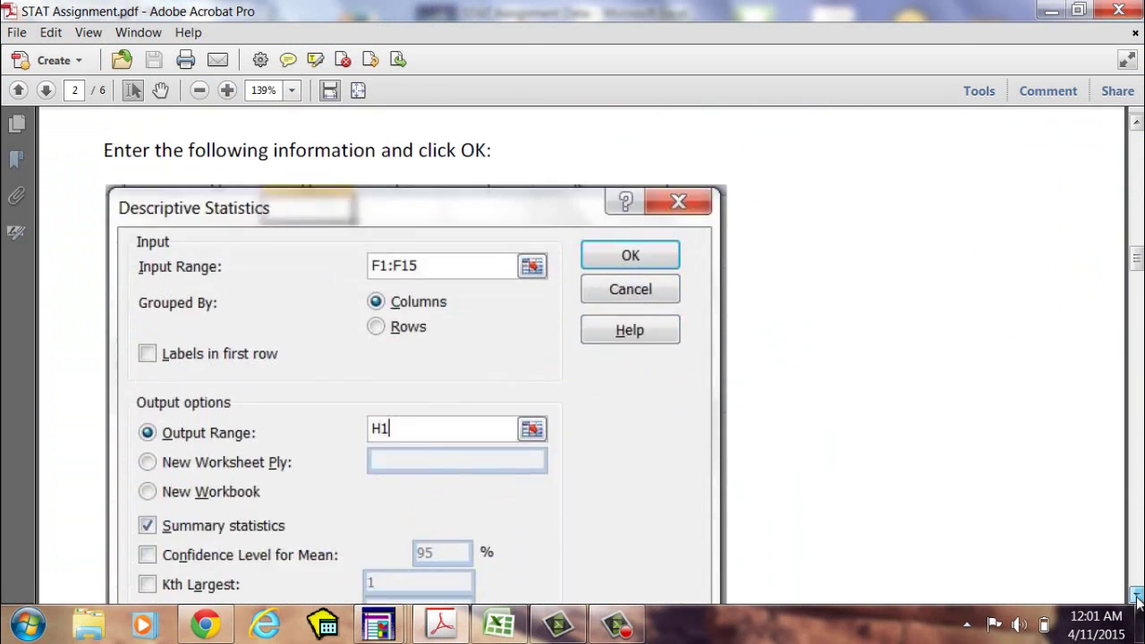
left_click(1137, 596)
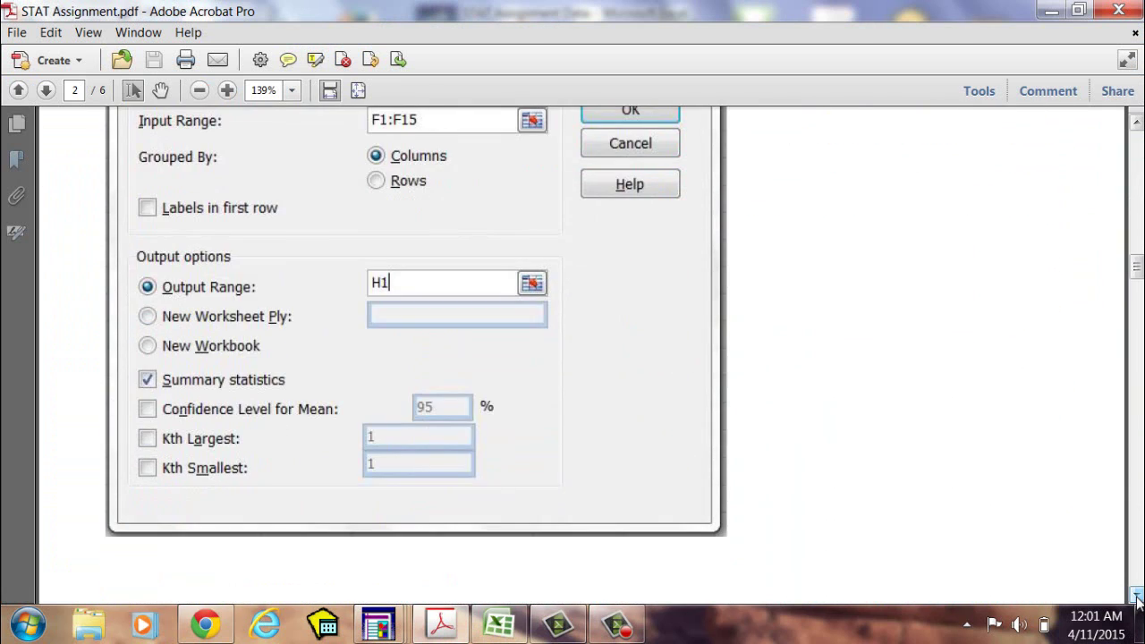
left_click(1137, 596)
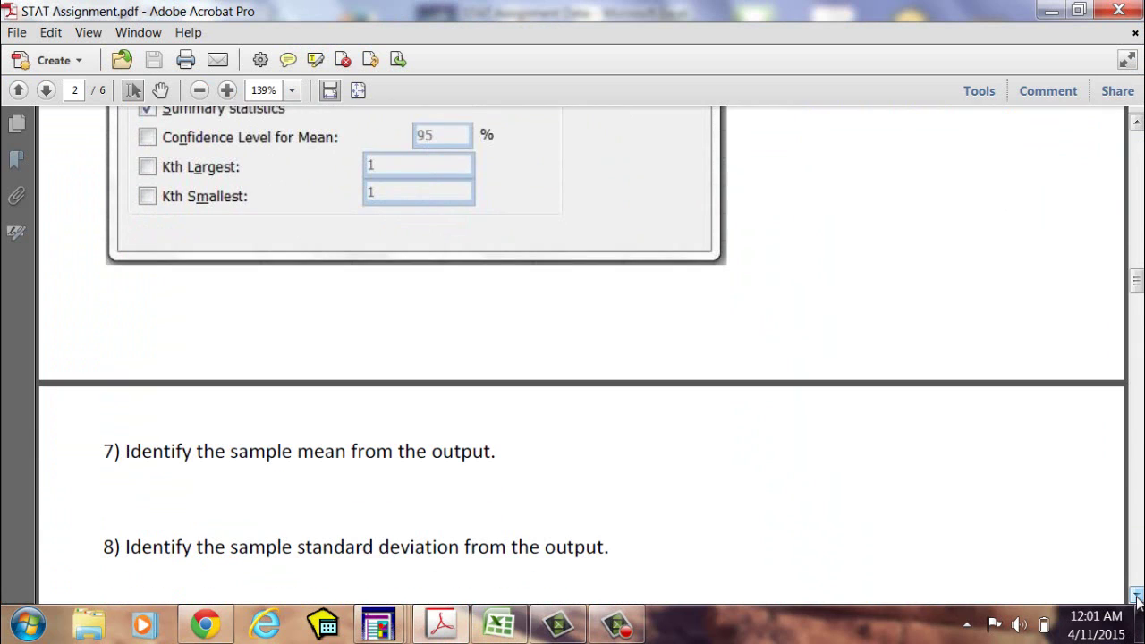
left_click(1137, 596)
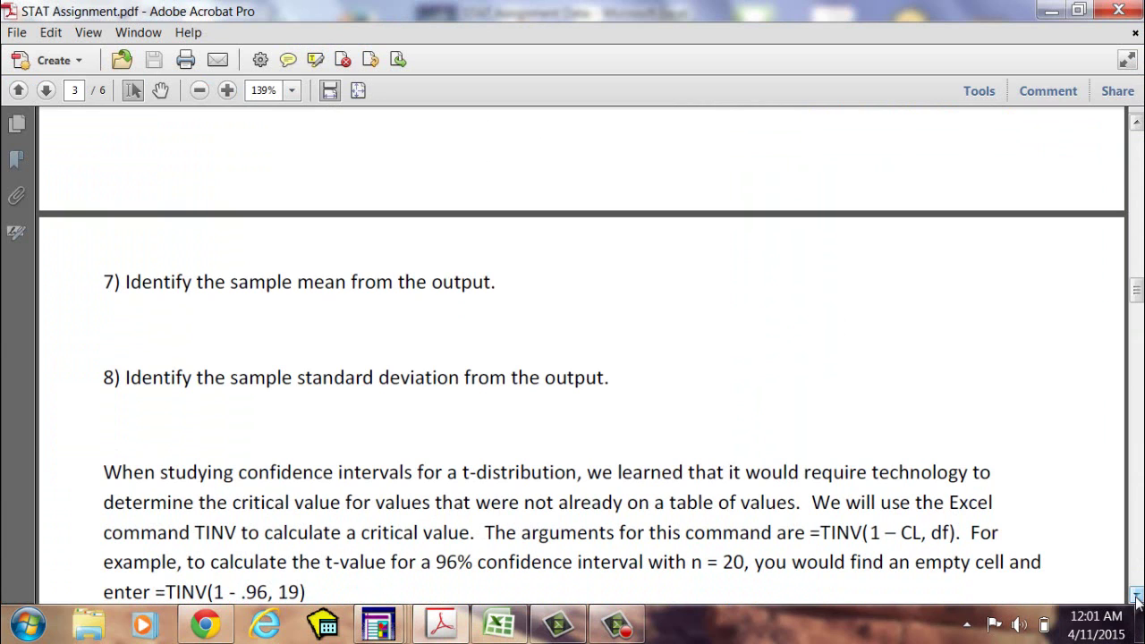
left_click(1137, 596)
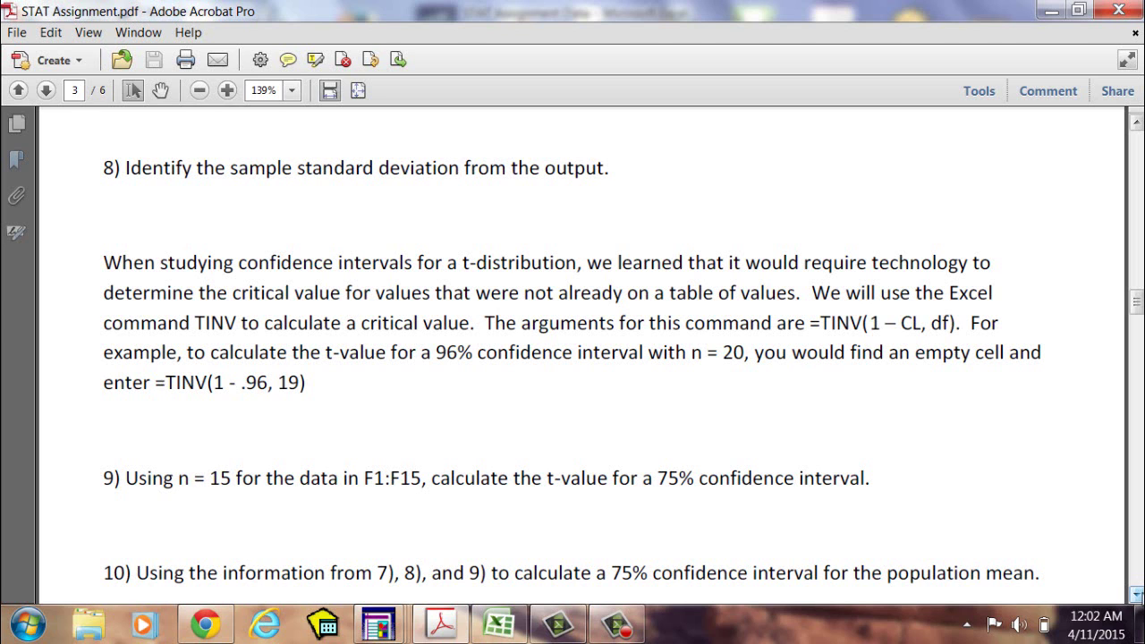
left_click(1137, 596)
scroll(1137, 596, "down", 3)
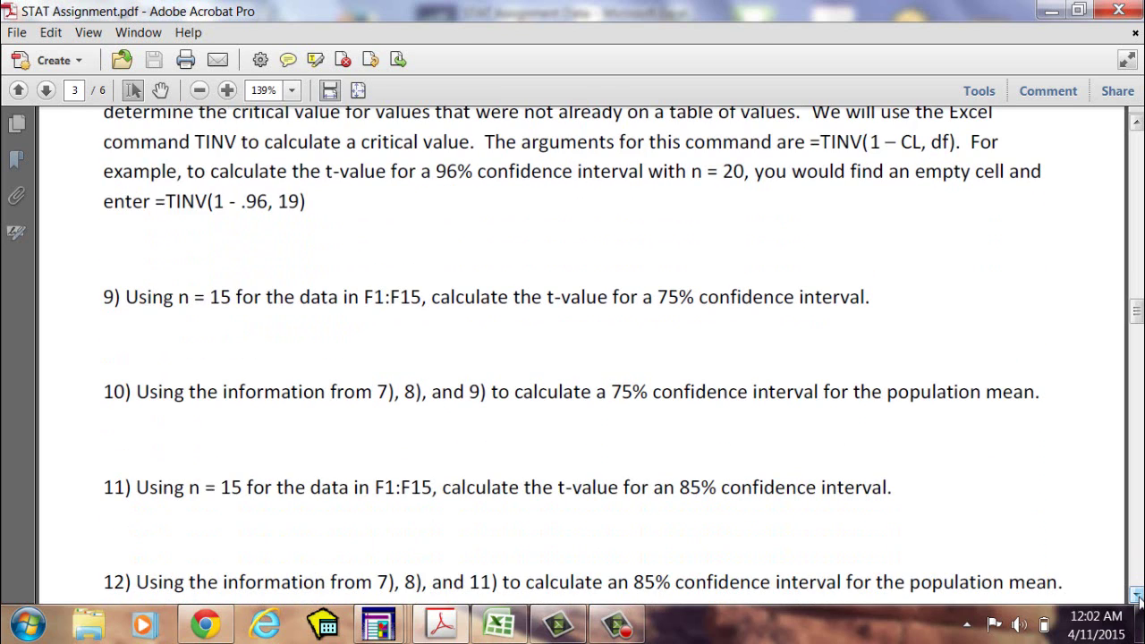
left_click(1138, 596)
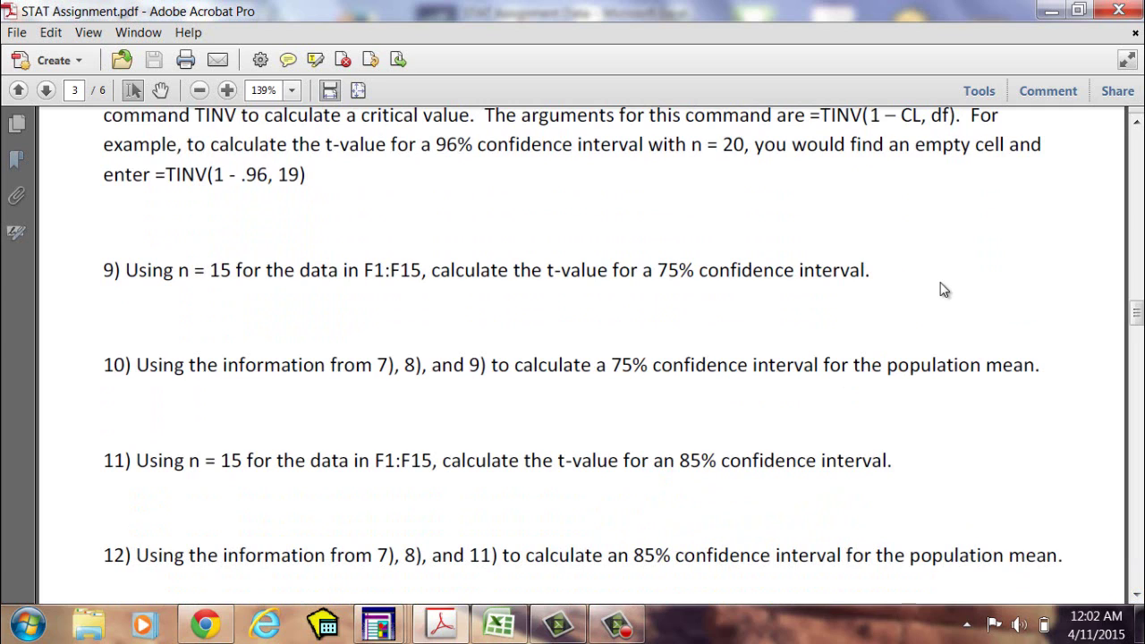
left_click(1137, 118)
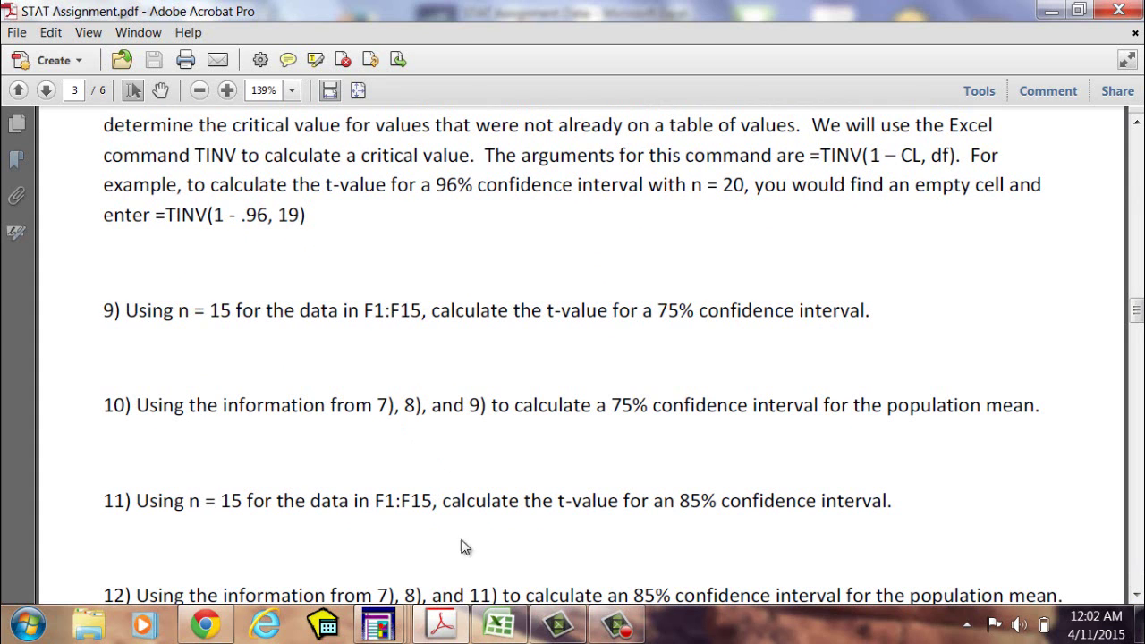
Switch to the Excel data workbook and calculate a 65% confidence t-value in H19 with =TINV(1-.65,14).
left_click(503, 631)
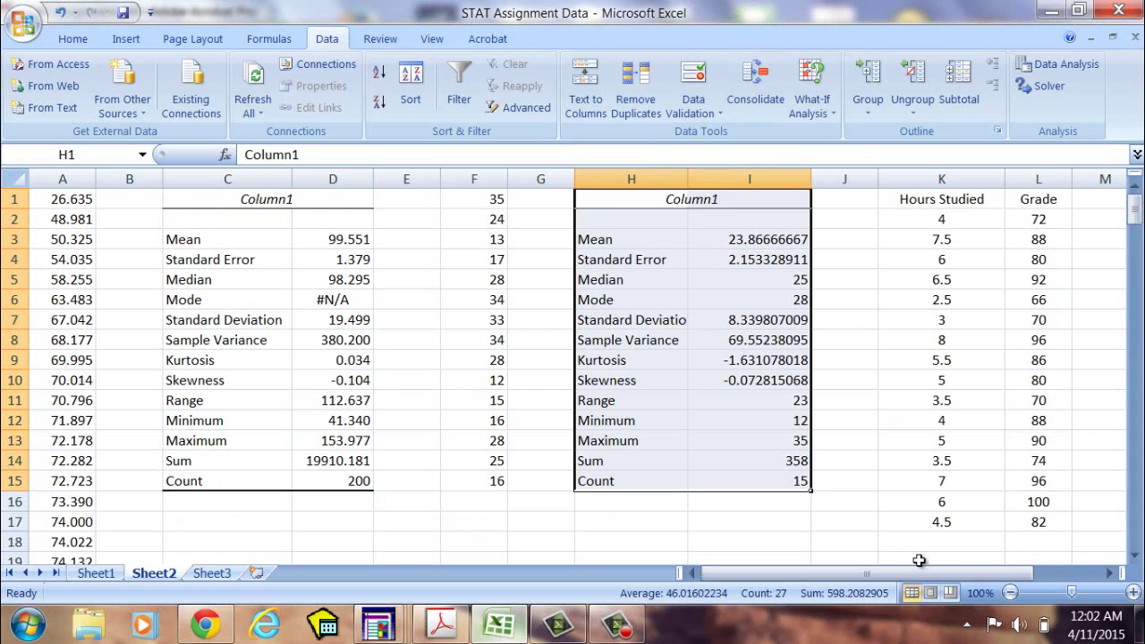
left_click(1135, 555)
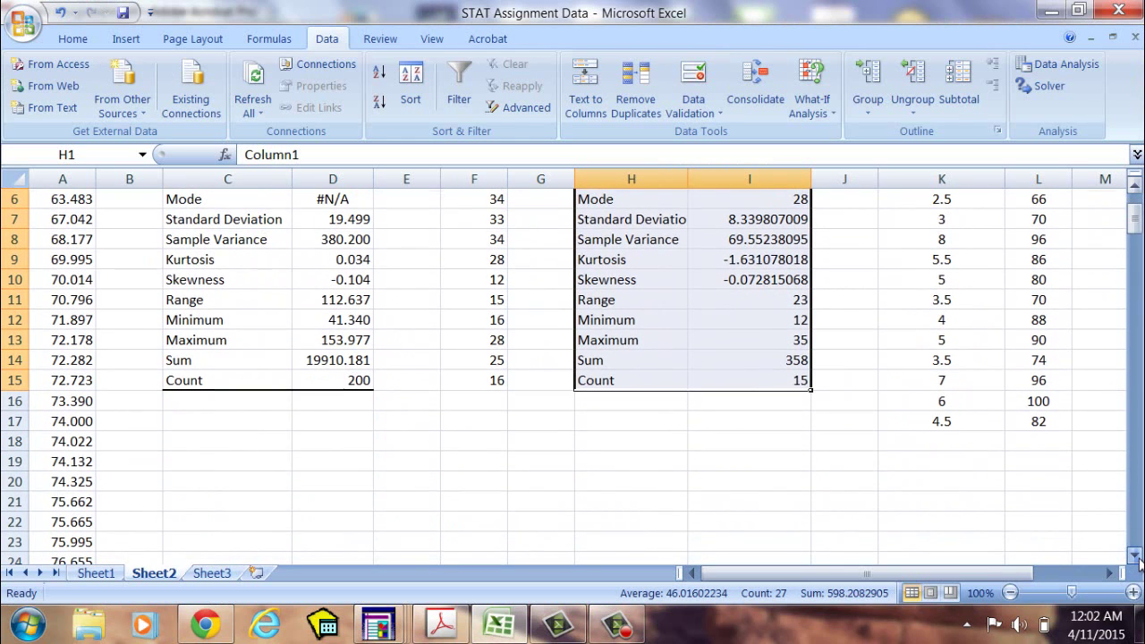
left_click(593, 464)
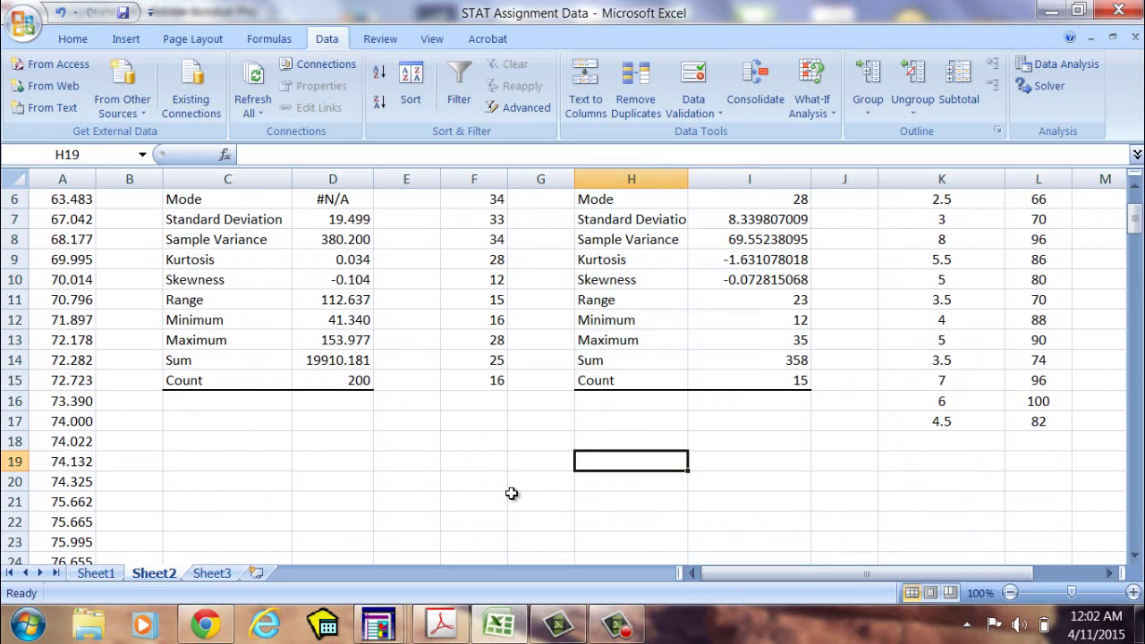
type("=")
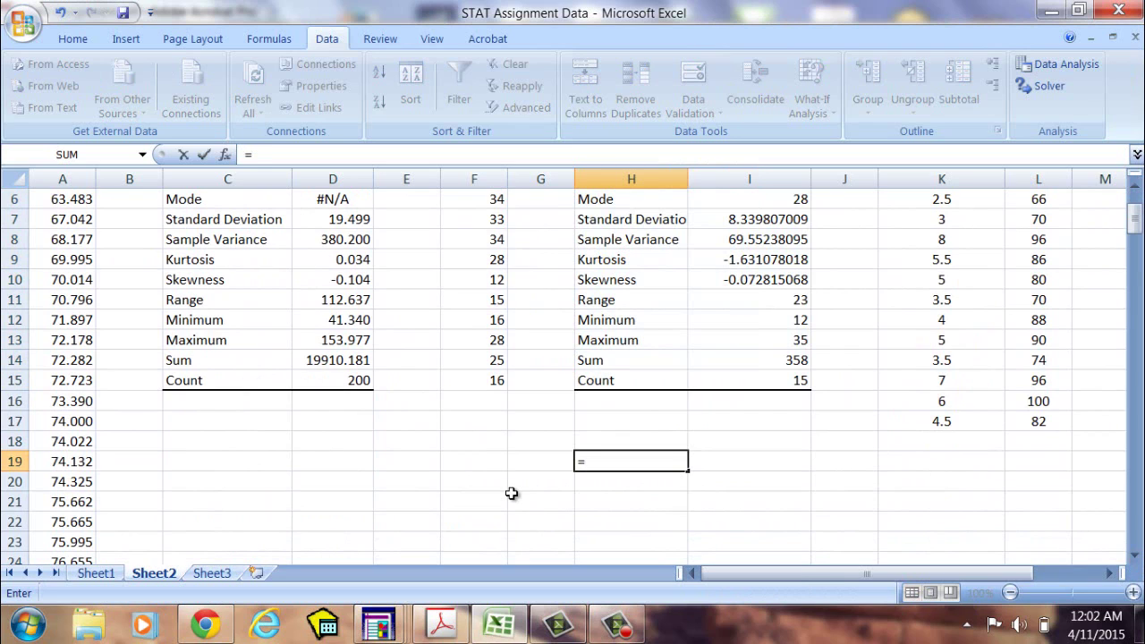
type("tinv")
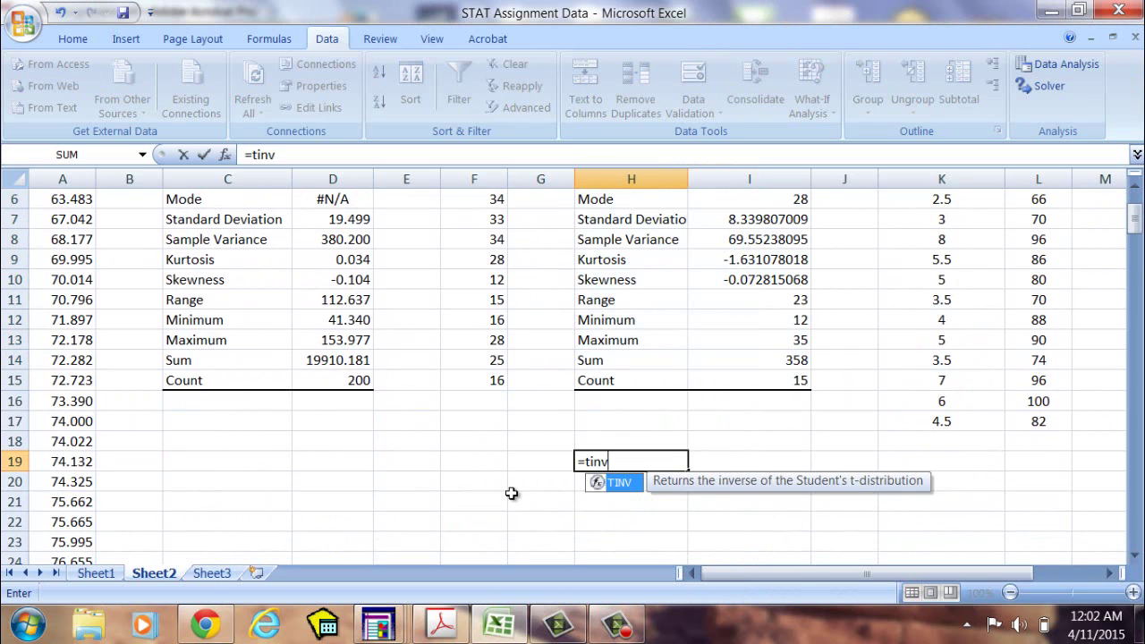
type("(")
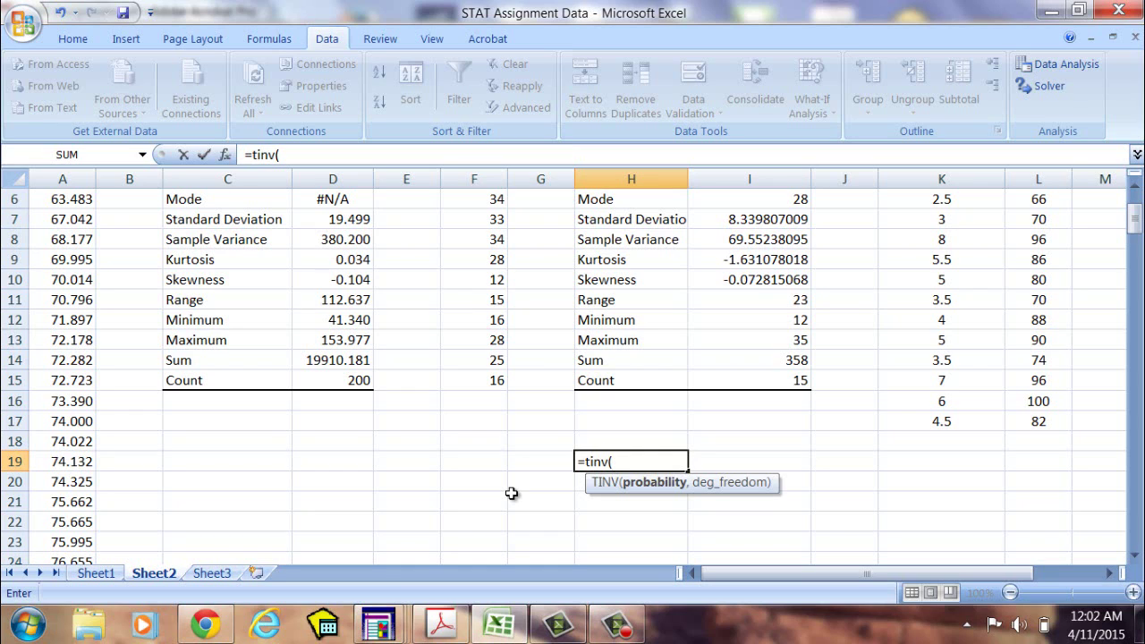
type("1-.65,14)")
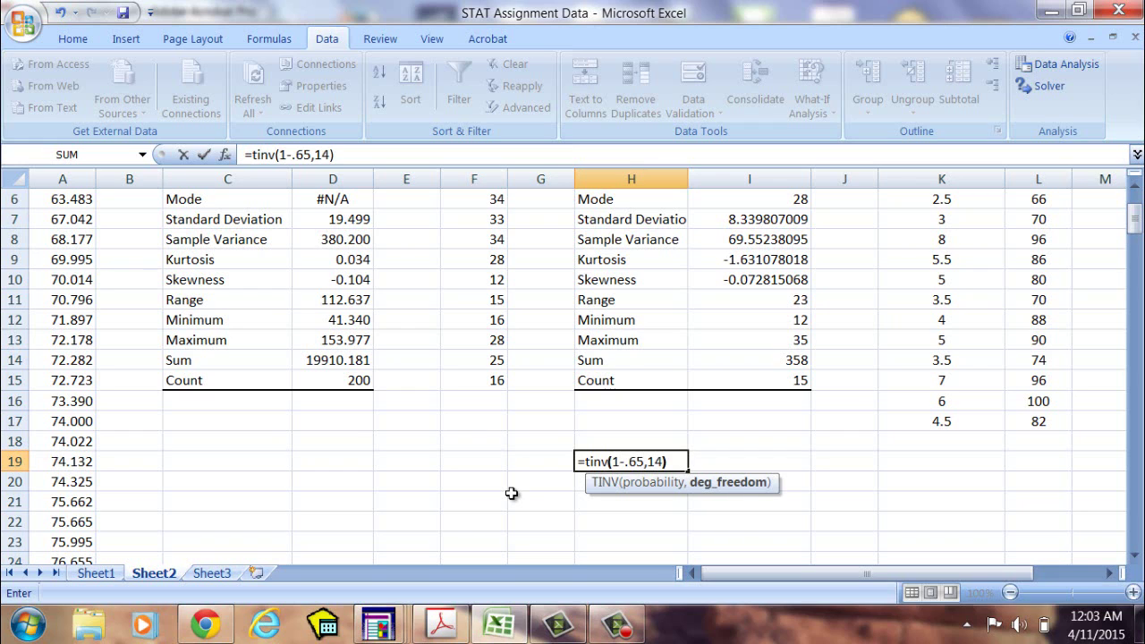
key("Return")
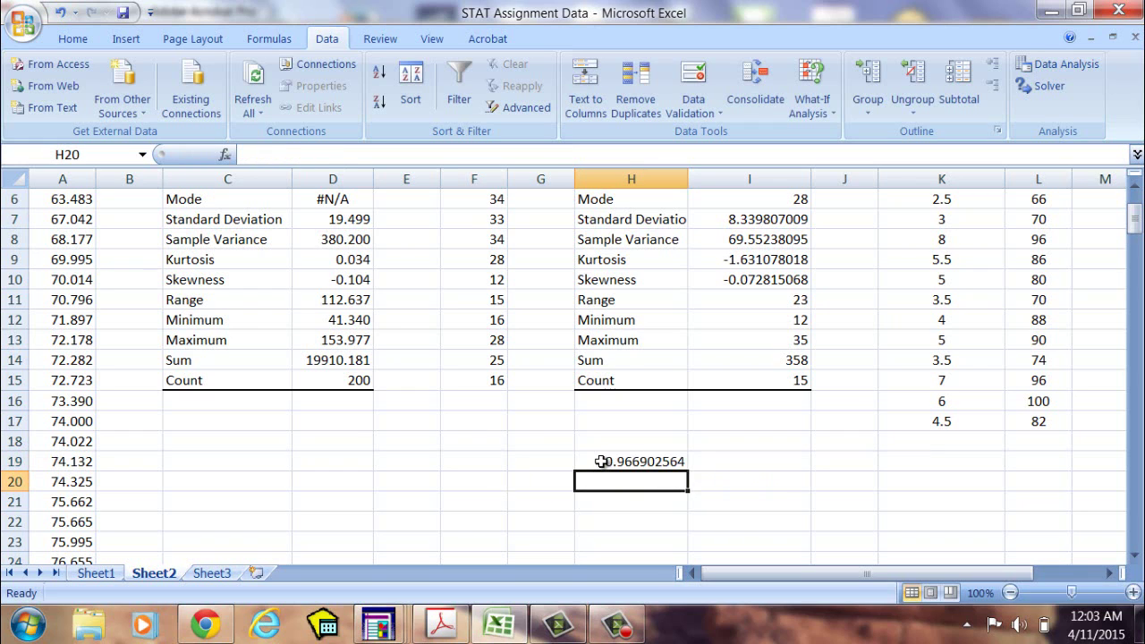
left_click(601, 462)
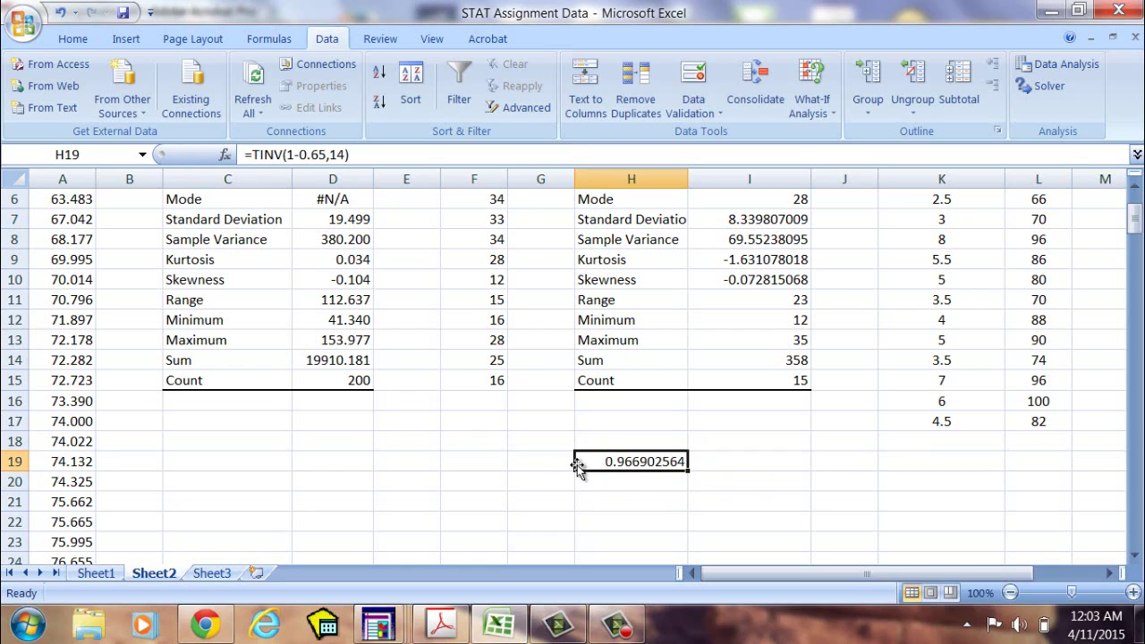
Switch to the assignment PDF and read on from question 10 through the hypothesis test questions 13 to 15.
left_click(504, 627)
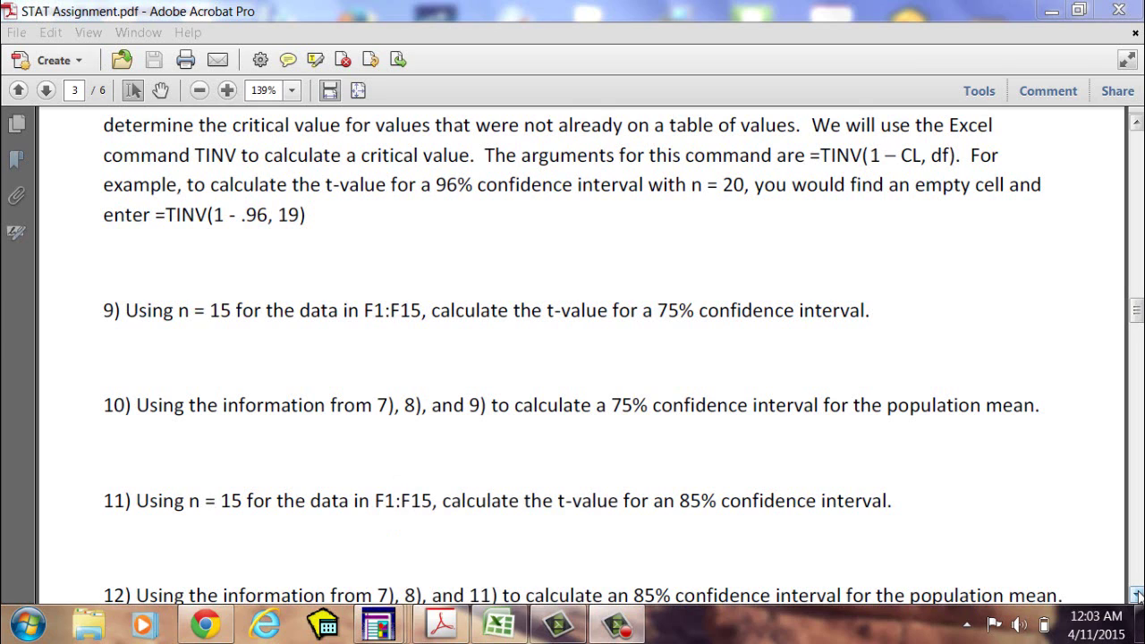
left_click_drag(1138, 596, 1138, 596)
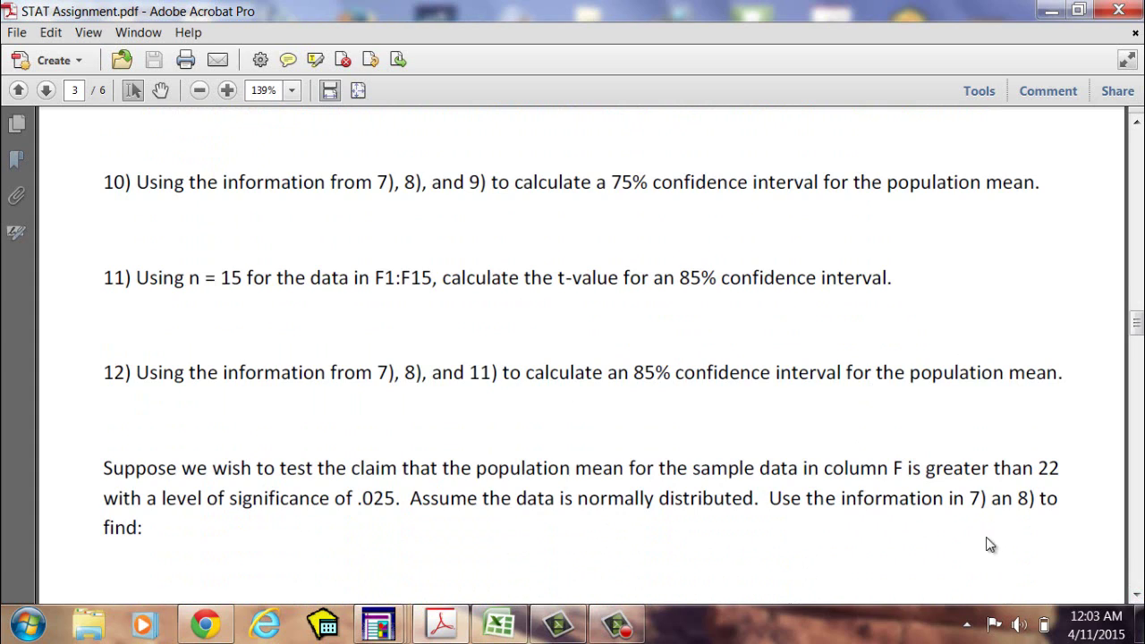
left_click(1138, 596)
scroll(1139, 596, "down", 5)
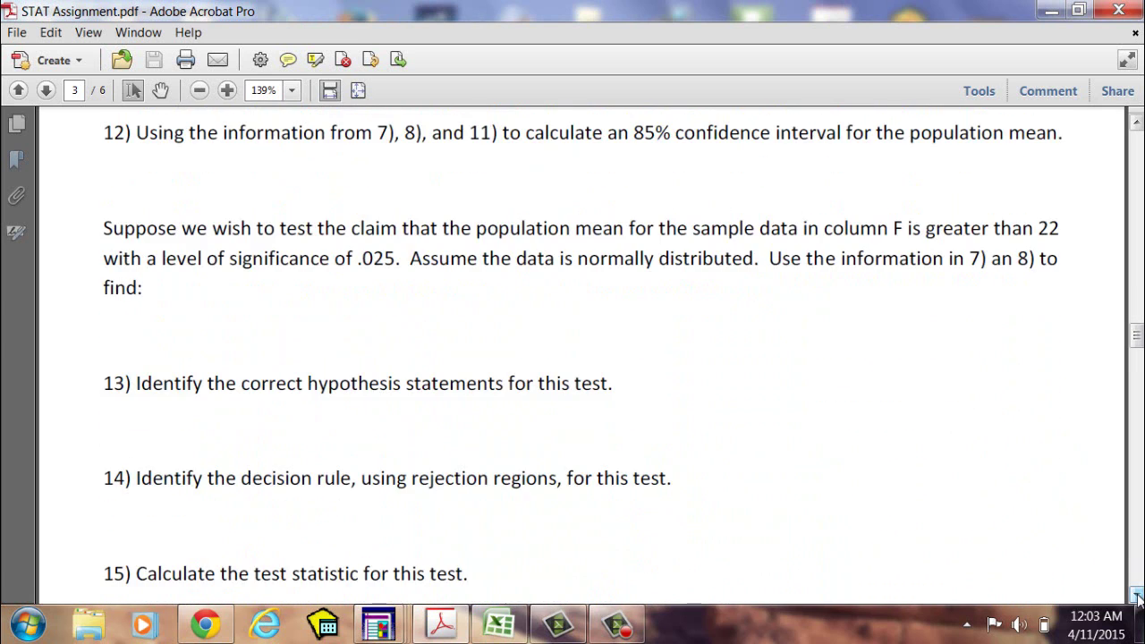